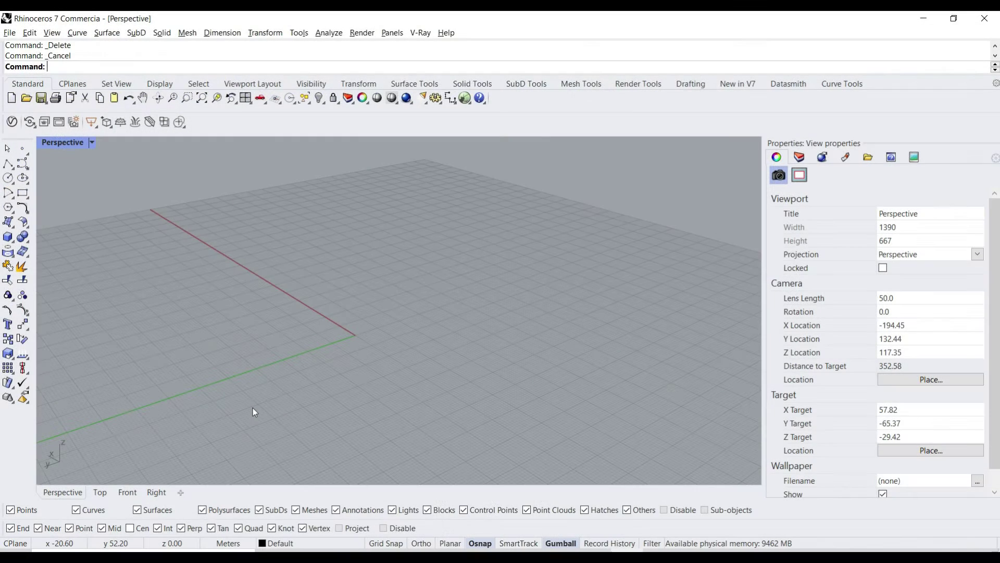
# Draw a straight line on the grid.
pyautogui.click(7, 164)
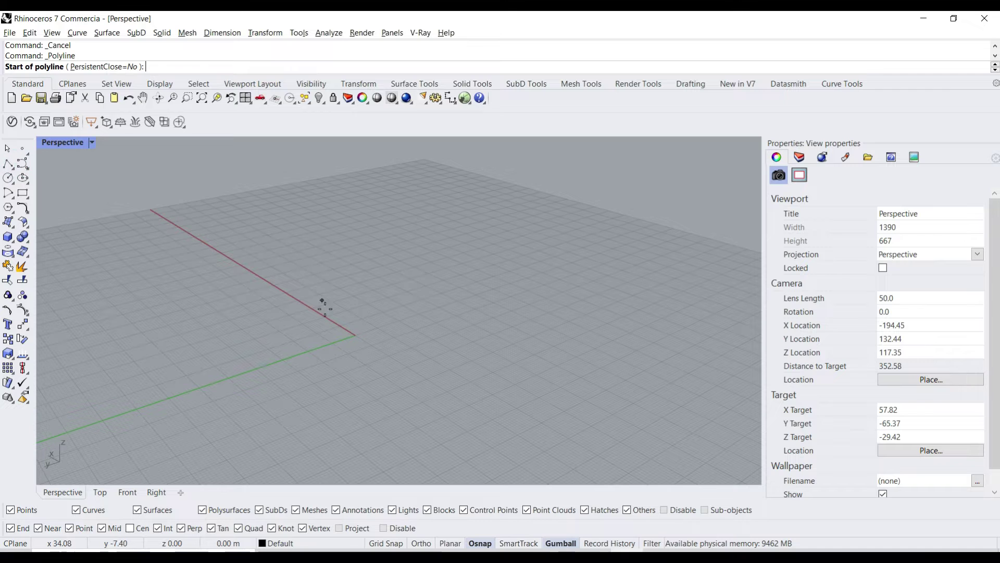
pyautogui.click(324, 306)
pyautogui.keyDown('shift'); pyautogui.click(500, 434); pyautogui.keyUp('shift')
pyautogui.press('Return')
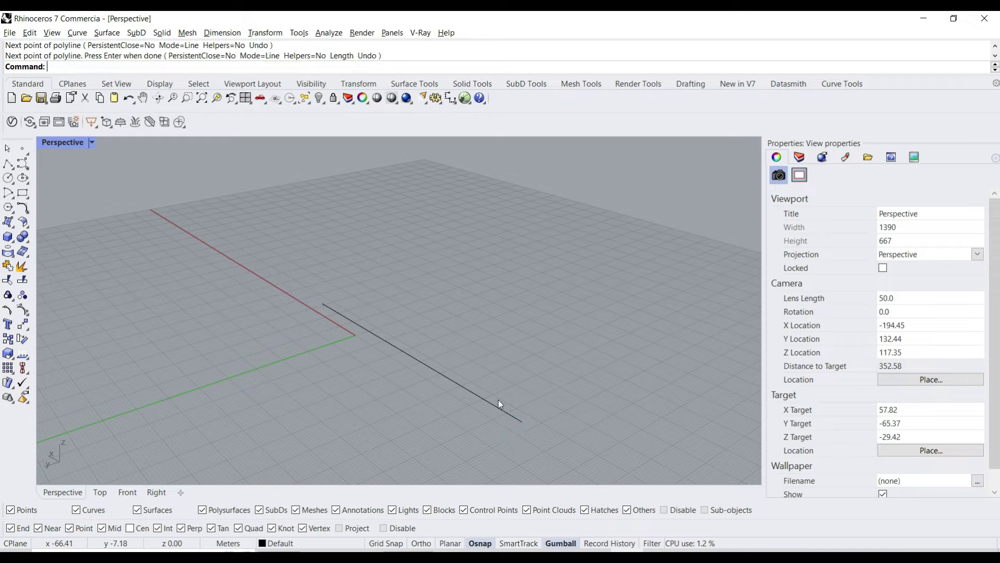
# Make two parallel copies of the line beside the original.
pyautogui.click(494, 400)
pyautogui.moveTo(377, 366)
pyautogui.mouseDown()
pyautogui.moveTo(445, 361)
pyautogui.moveTo(452, 340)
pyautogui.mouseUp()
pyautogui.press('alt')
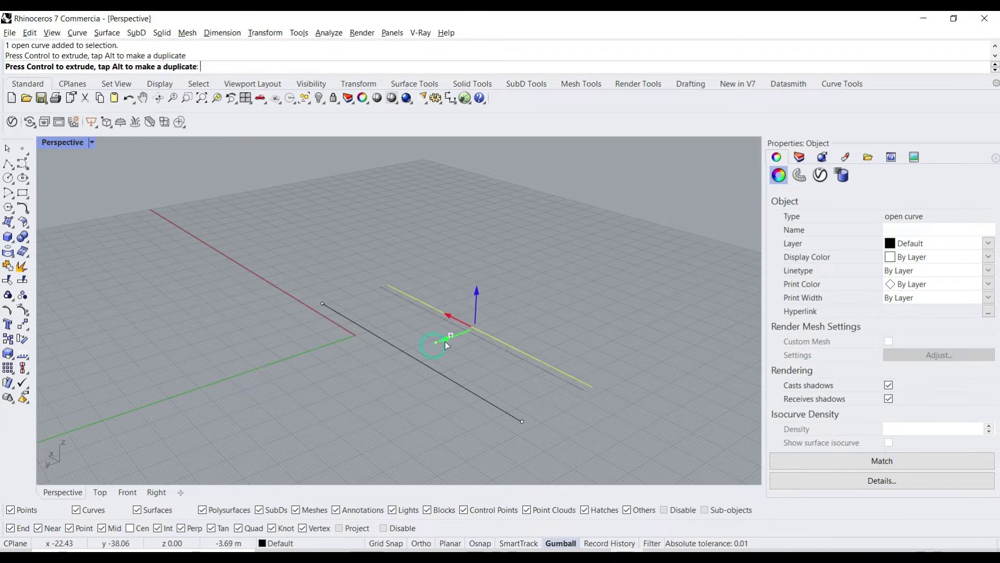
pyautogui.click(430, 362)
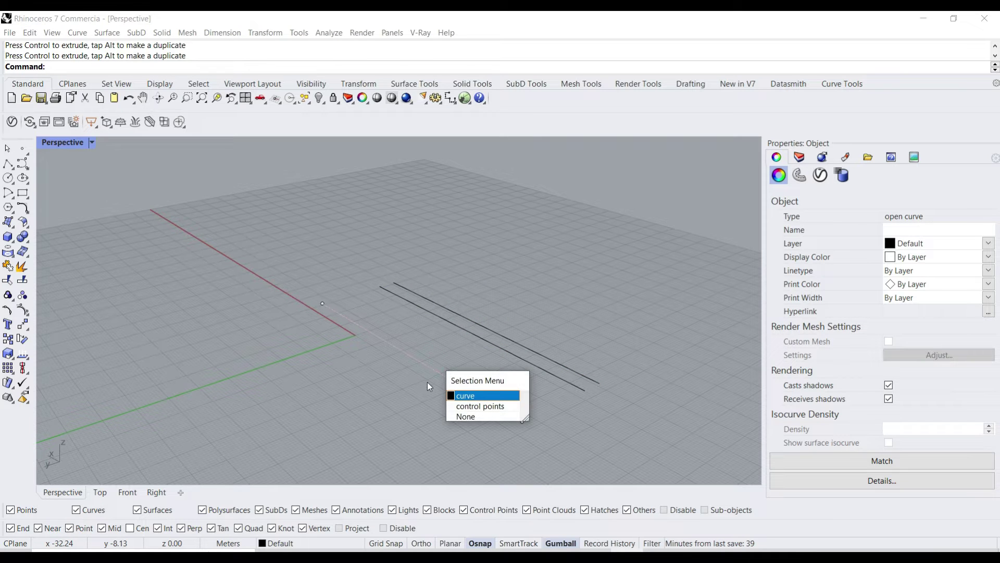
pyautogui.click(428, 388)
pyautogui.moveTo(367, 374); pyautogui.dragTo(356, 380)
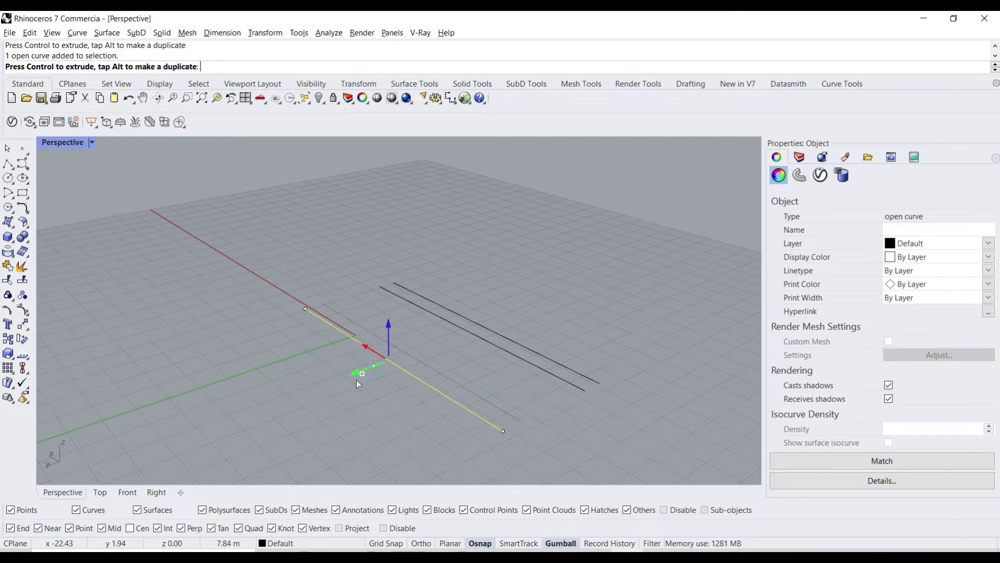
pyautogui.press('alt')
pyautogui.click(461, 351)
# Raise the selected line endpoints so the lines rise at an angle.
pyautogui.click(468, 390)
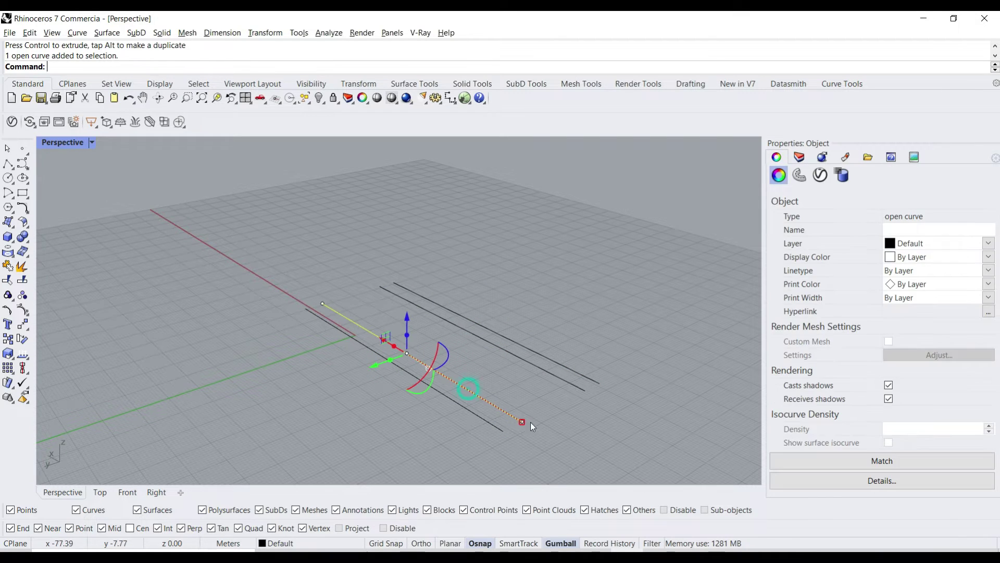
pyautogui.click(518, 453)
pyautogui.click(458, 324)
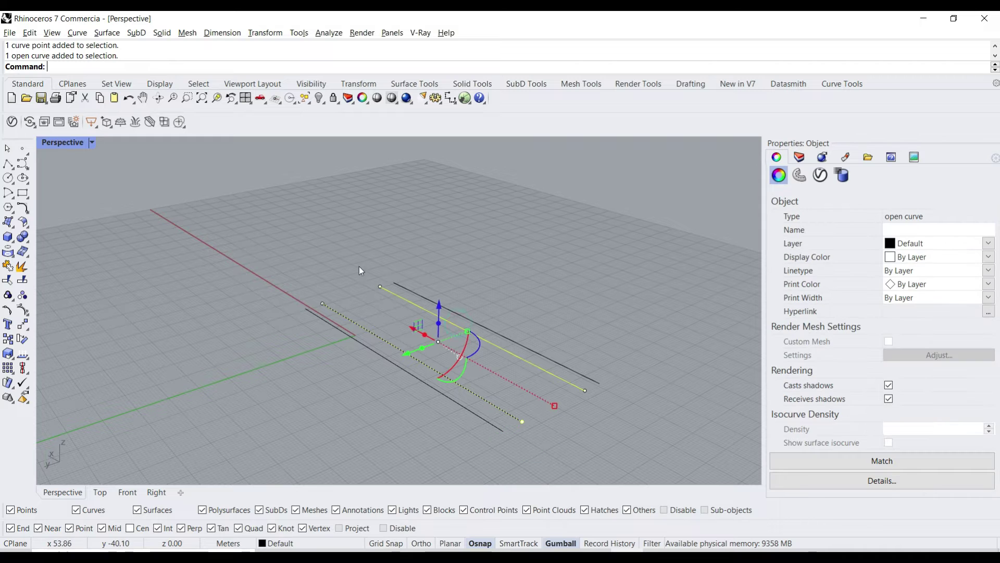
pyautogui.keyDown('ctrl'); pyautogui.click(532, 362); pyautogui.keyUp('ctrl')
pyautogui.moveTo(435, 298); pyautogui.dragTo(442, 252)
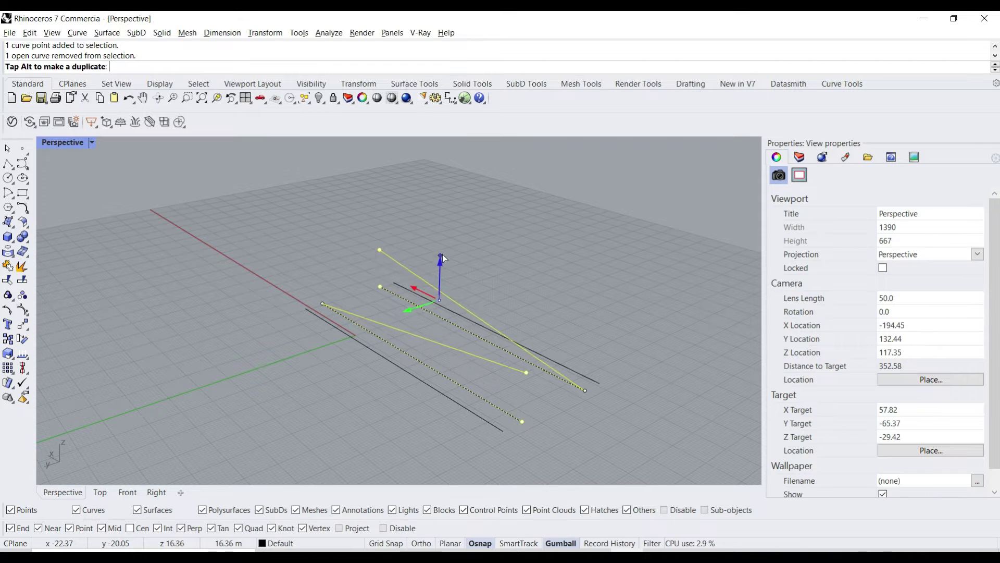
pyautogui.click(507, 282)
pyautogui.moveTo(522, 327); pyautogui.dragTo(513, 322, button='right')
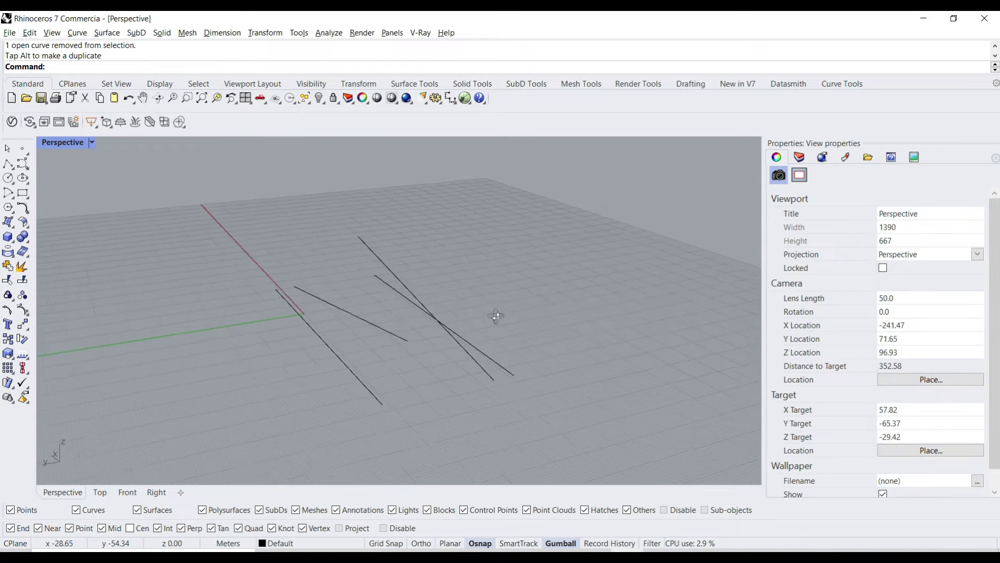
# Create the first two triangular corner-point surfaces between the line ends.
pyautogui.click(9, 222)
pyautogui.click(314, 295)
pyautogui.click(492, 344)
pyautogui.click(483, 411)
pyautogui.press('Return')
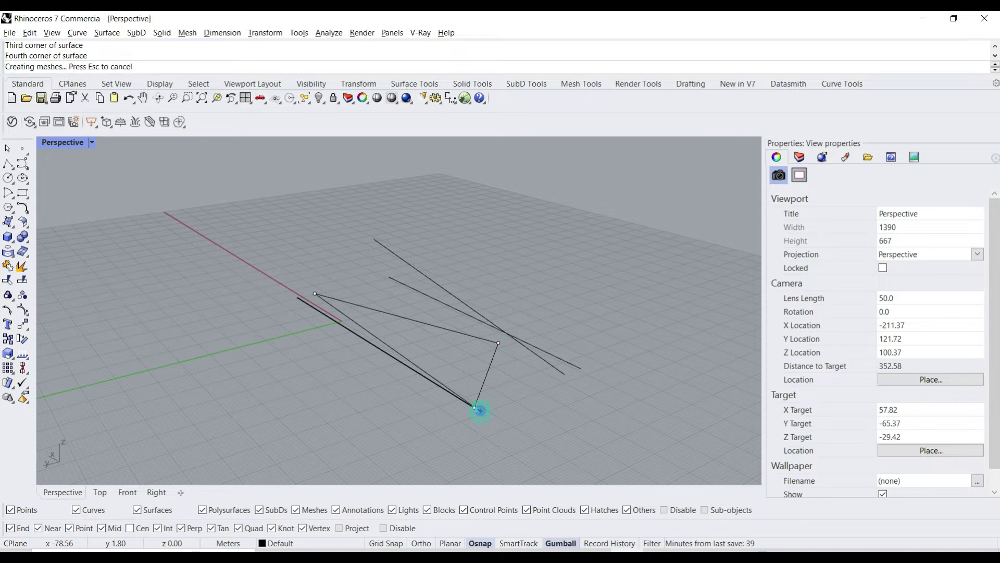
pyautogui.press('Return')
pyautogui.click(475, 407)
pyautogui.click(500, 343)
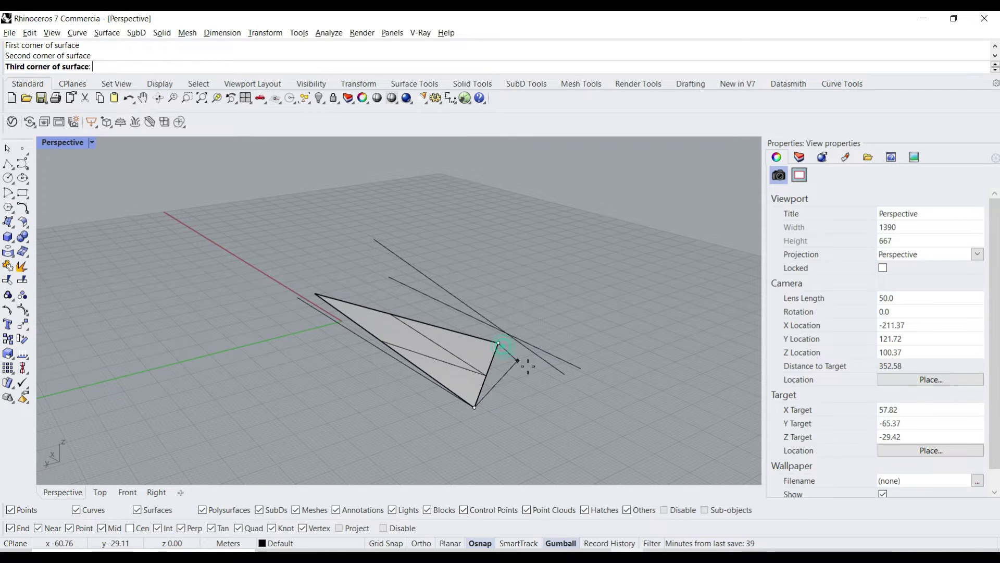
pyautogui.moveTo(568, 388); pyautogui.dragTo(496, 406, button='right')
pyautogui.click(490, 399)
pyautogui.press('Return')
# Add two more triangular surfaces spanning the raised line ends.
pyautogui.press('Return')
pyautogui.click(405, 363)
pyautogui.click(374, 279)
pyautogui.click(293, 291)
pyautogui.press('Return')
pyautogui.press('Return')
pyautogui.click(357, 241)
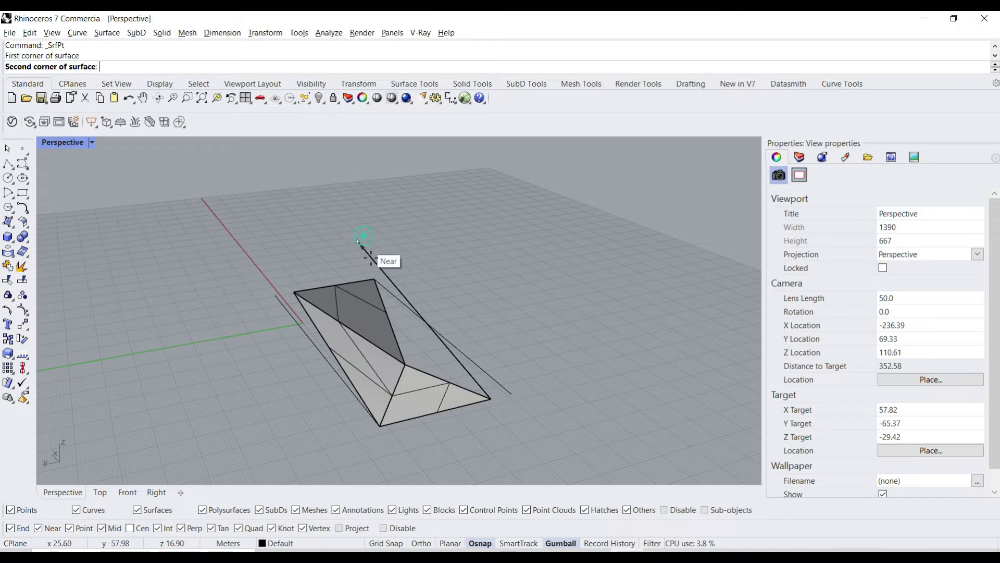
pyautogui.click(374, 279)
pyautogui.click(404, 365)
pyautogui.press('Return')
# Add the last two triangles from the raised top point, completing the folded shape.
pyautogui.click(357, 241)
pyautogui.click(405, 366)
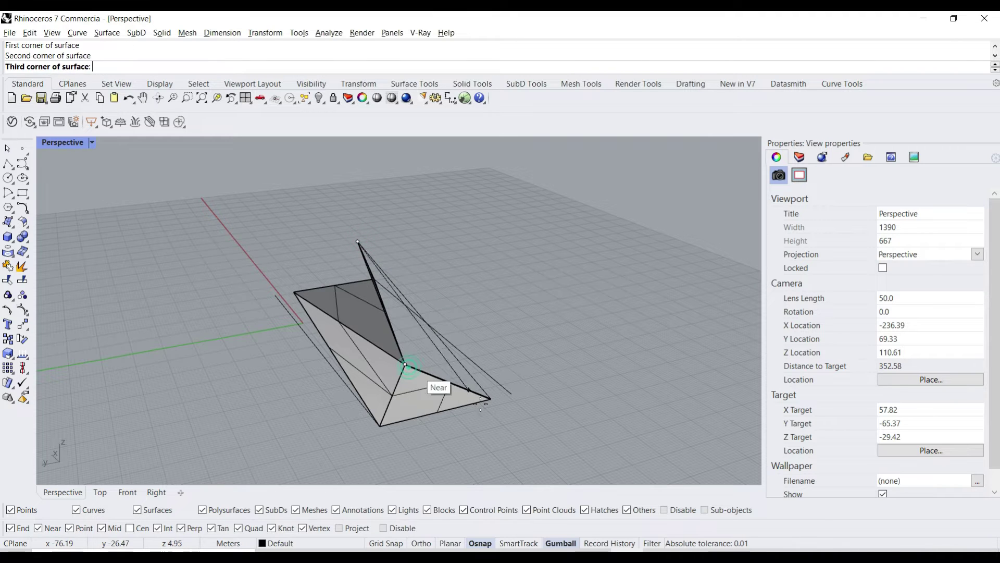
pyautogui.click(491, 399)
pyautogui.press('Return')
pyautogui.click(491, 398)
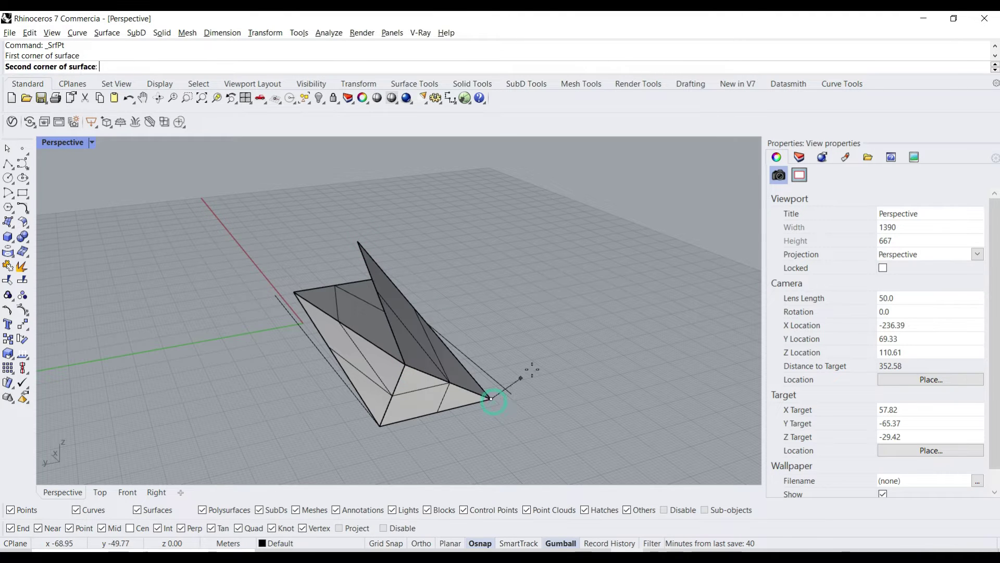
pyautogui.moveTo(490, 398); pyautogui.dragTo(464, 368, button='right')
pyautogui.click(320, 237)
pyautogui.click(335, 278)
pyautogui.press('Return')
pyautogui.moveTo(359, 321)
pyautogui.mouseDown(button='right')
pyautogui.moveTo(497, 336)
pyautogui.moveTo(493, 374)
pyautogui.mouseUp(button='right')
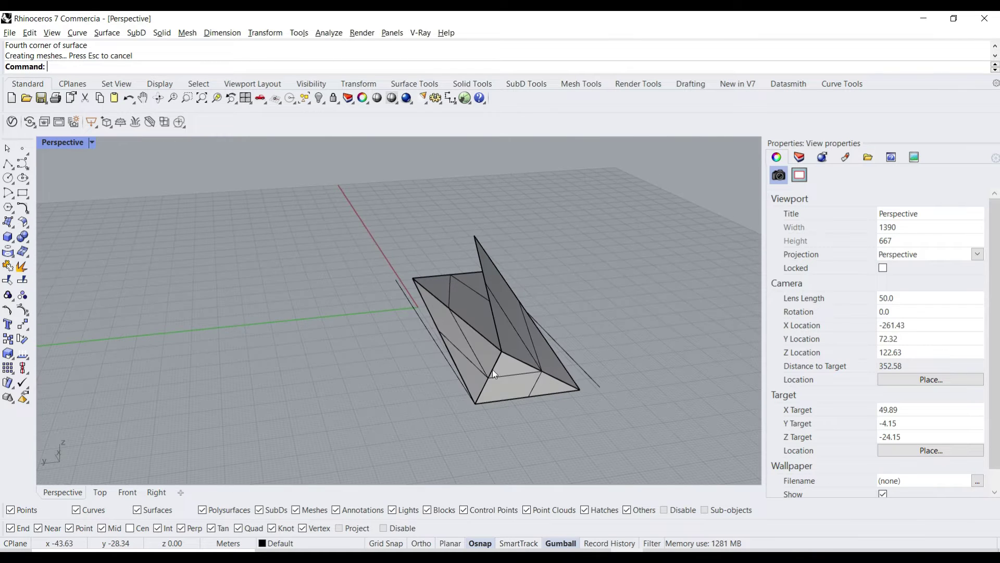
# Duplicate the six folded surfaces and place the copy to the left.
pyautogui.moveTo(567, 237); pyautogui.dragTo(411, 409)
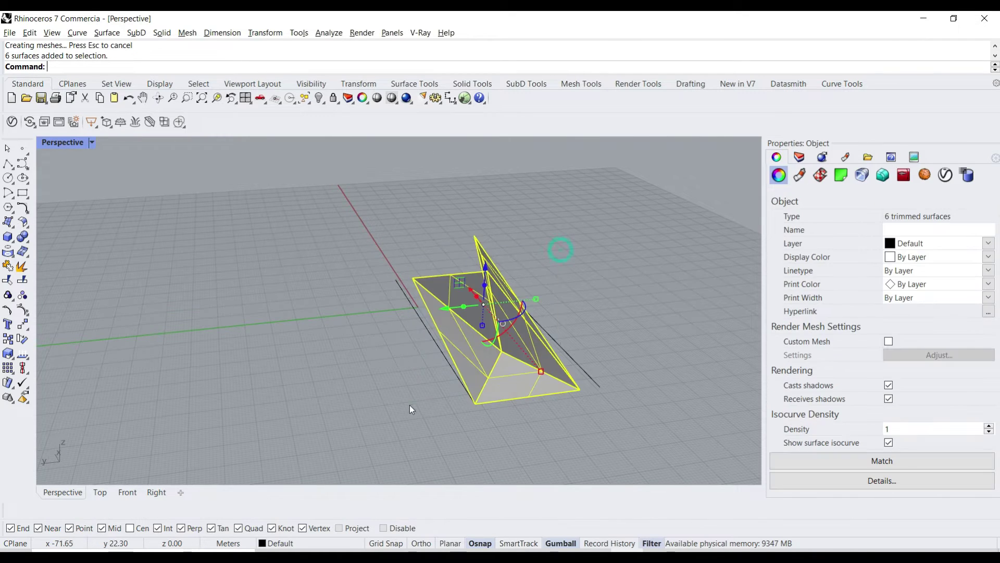
pyautogui.moveTo(412, 409); pyautogui.dragTo(595, 363, button='right')
pyautogui.keyDown('alt'); pyautogui.moveTo(566, 285); pyautogui.dragTo(367, 306); pyautogui.keyUp('alt')
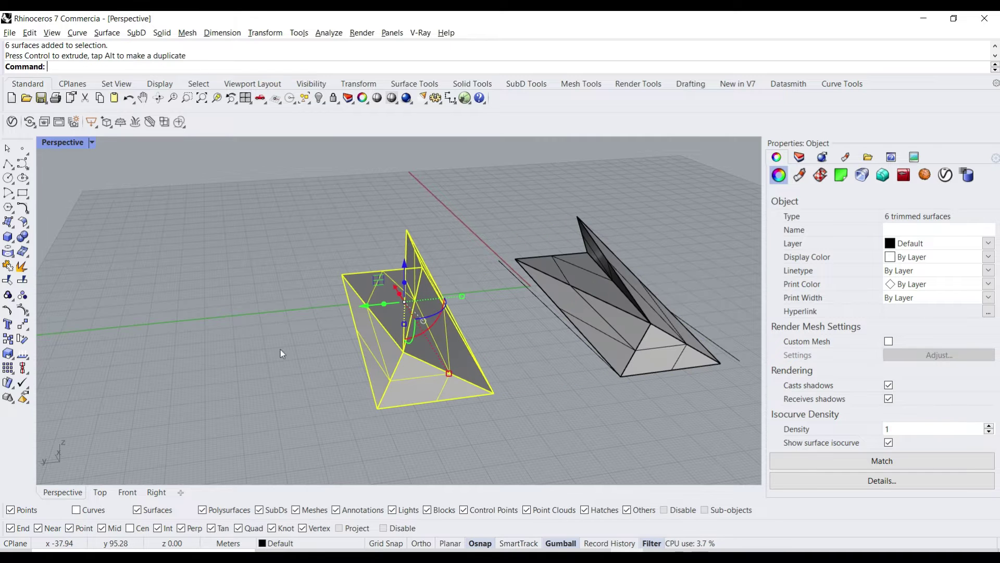
# Join the six surfaces into one polysurface and show the Mesh Tools.
pyautogui.click(6, 277)
pyautogui.moveTo(244, 323); pyautogui.dragTo(439, 345, button='right')
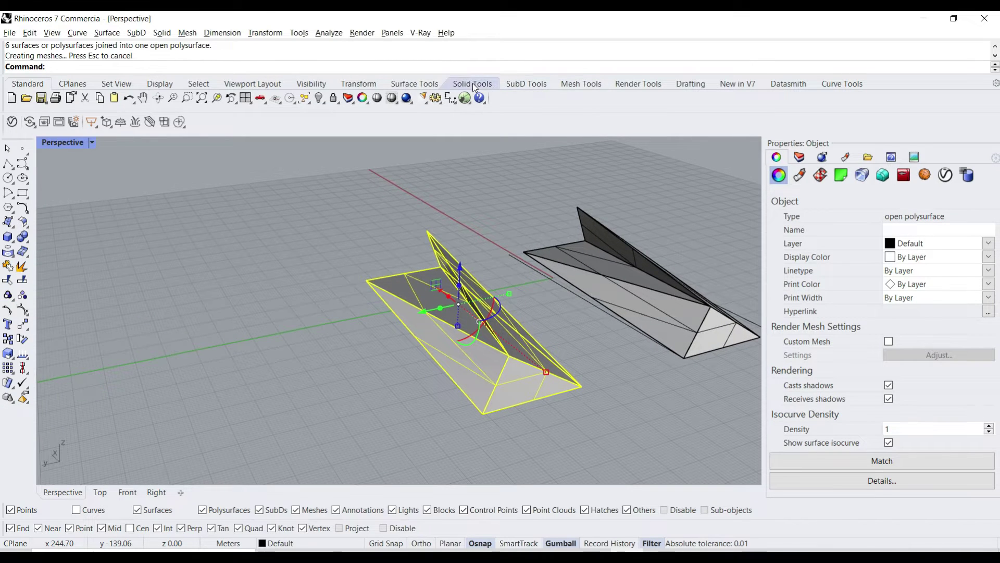
pyautogui.click(579, 90)
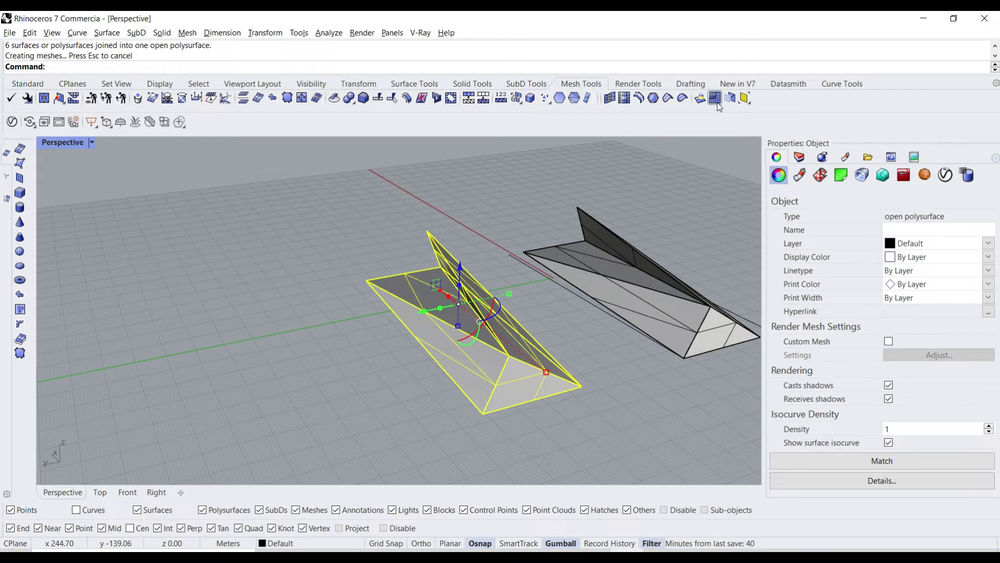
# Preview Quad Remesh on the polysurface with Hide Input Objects checked, giving 2340 faces.
pyautogui.click(715, 97)
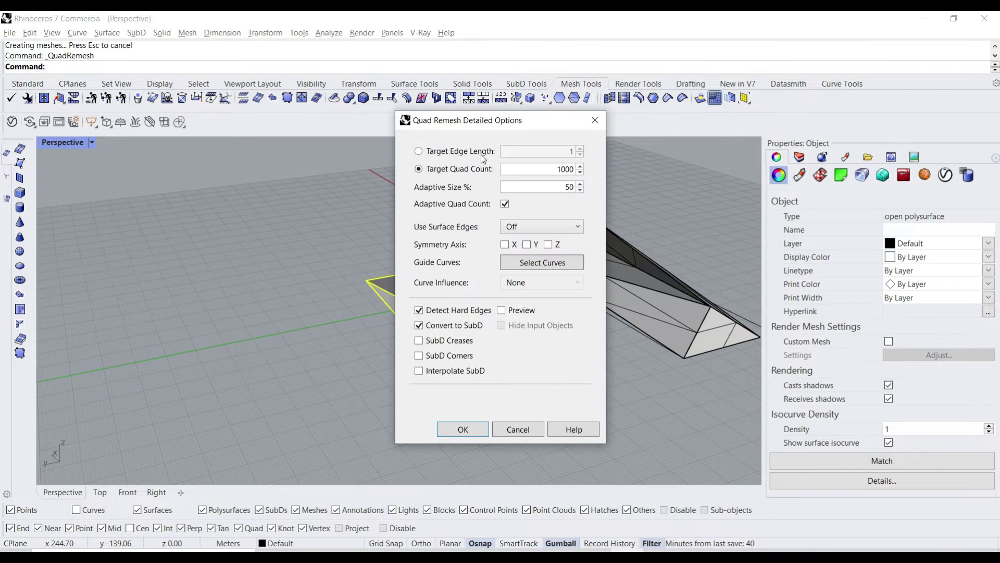
pyautogui.moveTo(506, 132); pyautogui.dragTo(735, 144)
pyautogui.moveTo(599, 316)
pyautogui.mouseDown(button='right')
pyautogui.moveTo(476, 340)
pyautogui.moveTo(623, 332)
pyautogui.moveTo(520, 341)
pyautogui.mouseUp(button='right')
pyautogui.click(738, 326)
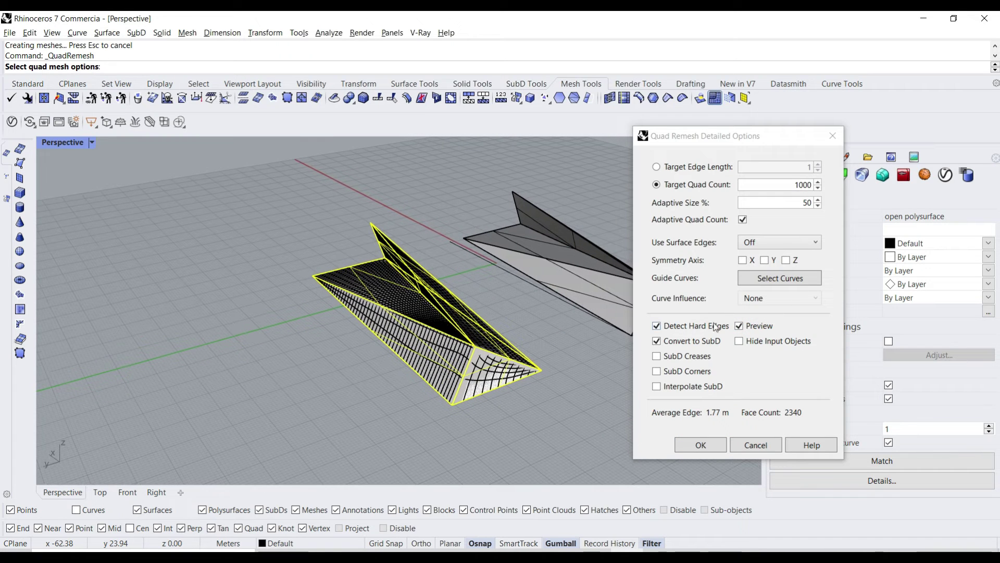
pyautogui.click(750, 344)
pyautogui.scroll(3, 501, 342)
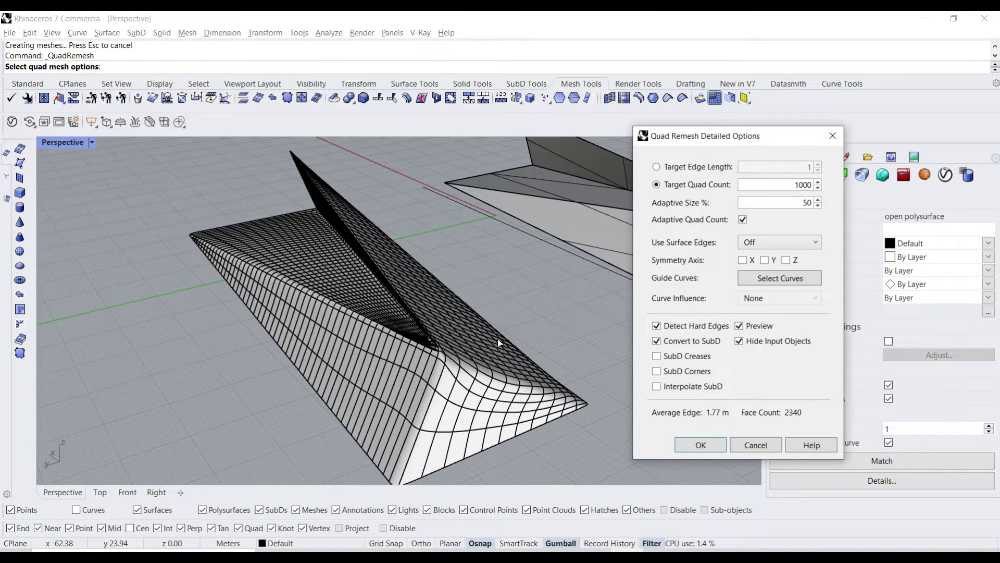
# Accept the quad remesh and move the new SubD away from the original.
pyautogui.click(694, 444)
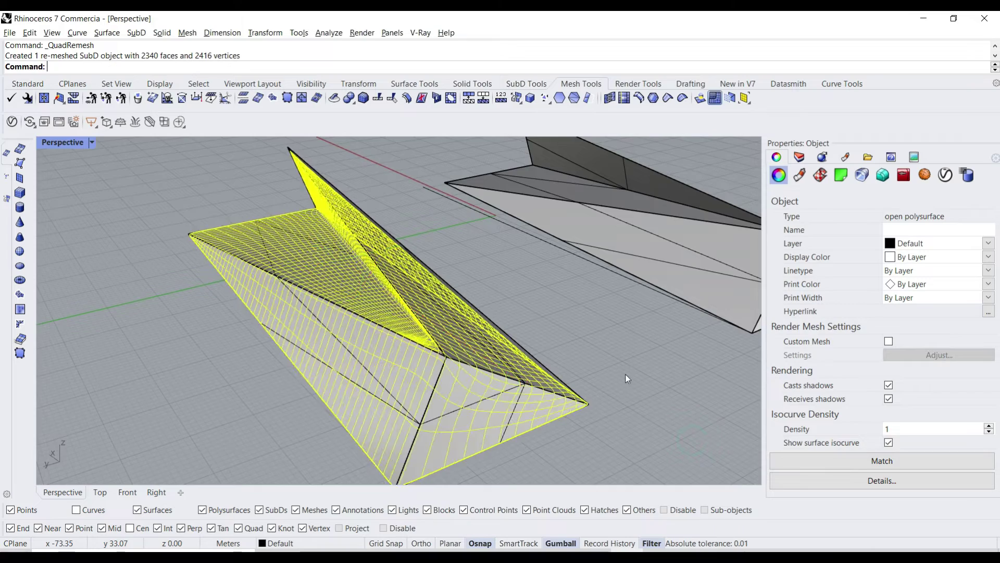
pyautogui.scroll(-2, 599, 365)
pyautogui.scroll(-2, 595, 292)
pyautogui.moveTo(477, 233); pyautogui.dragTo(394, 336)
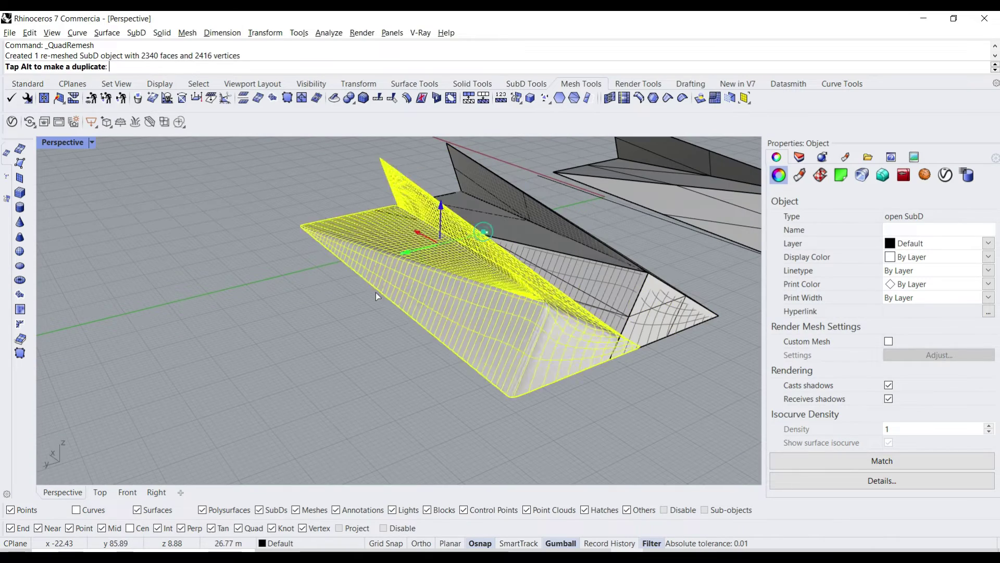
pyautogui.click(405, 339)
pyautogui.moveTo(406, 341); pyautogui.dragTo(515, 333, button='right')
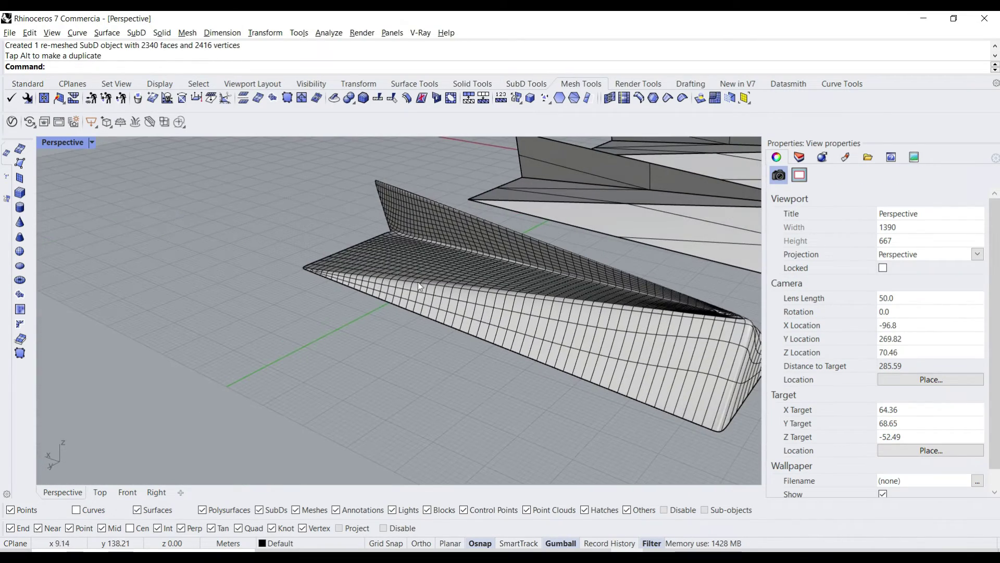
# Zoom the Perspective view and switch it to Rendered display.
pyautogui.scroll(2, 451, 283)
pyautogui.scroll(3, 451, 283)
pyautogui.scroll(-3, 451, 284)
pyautogui.scroll(2, 451, 284)
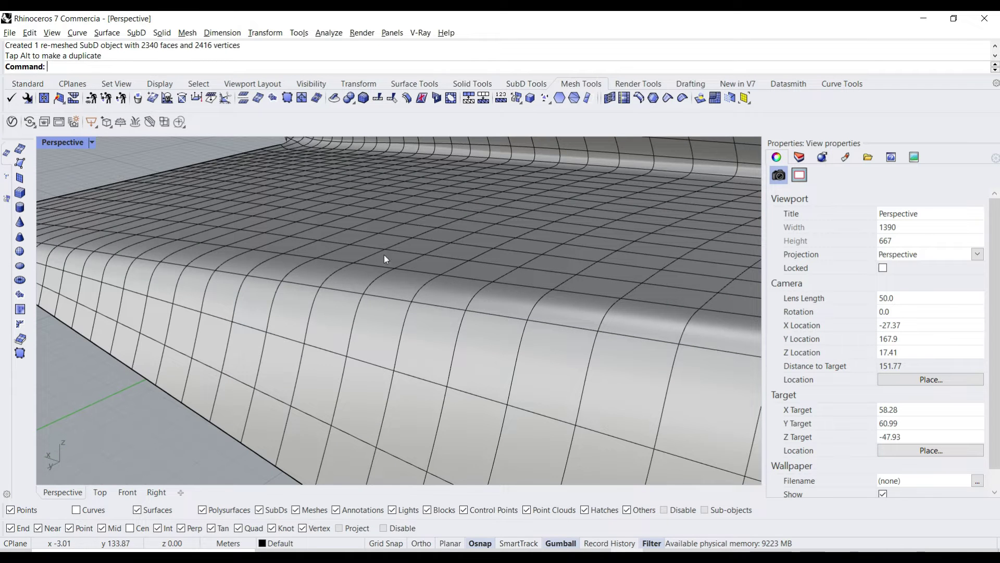
pyautogui.click(86, 143)
pyautogui.click(130, 172)
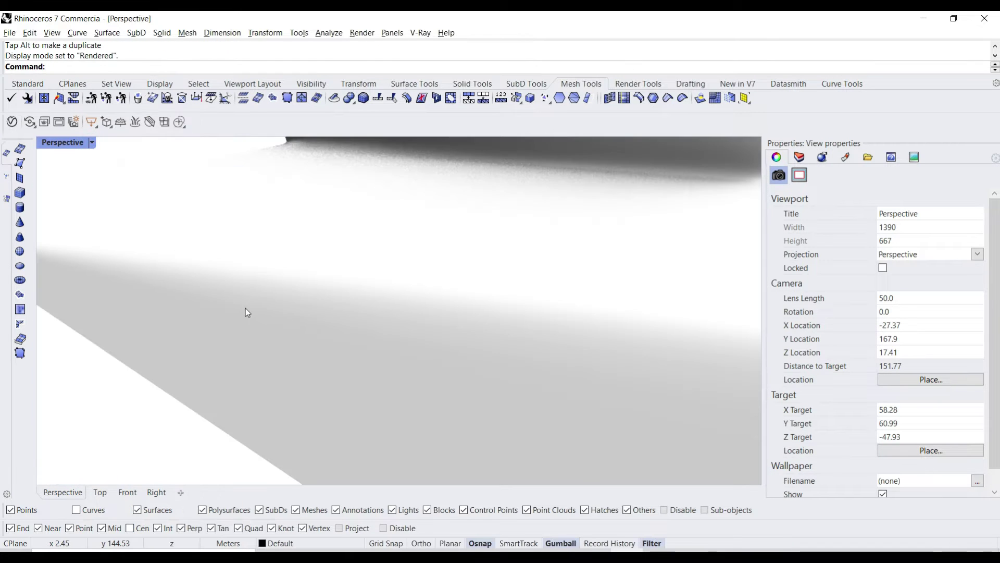
# Orbit and zoom to survey the folded shapes and the SubD.
pyautogui.scroll(-3, 344, 312)
pyautogui.moveTo(386, 316); pyautogui.dragTo(276, 312, button='right')
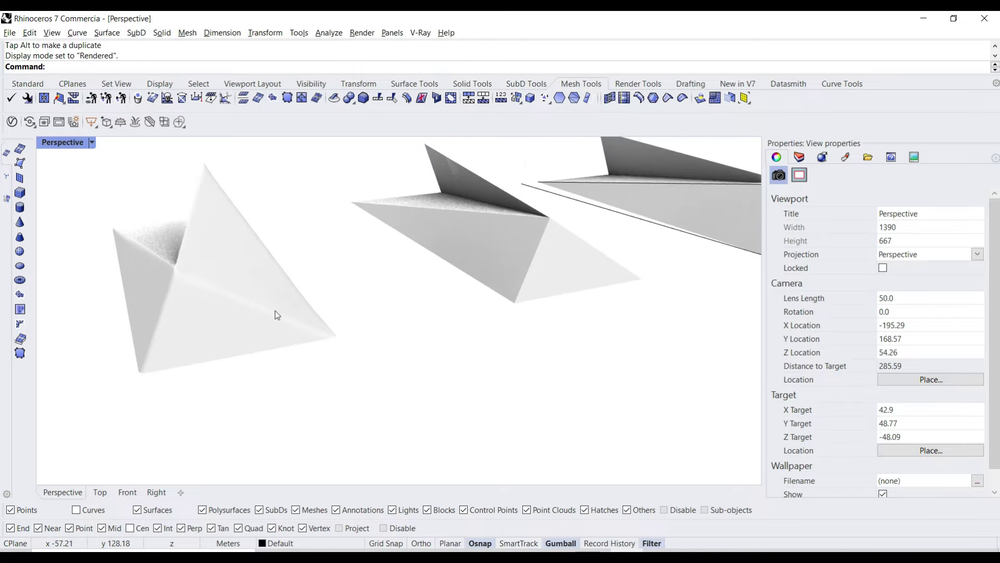
pyautogui.click(423, 291)
pyautogui.click(357, 324)
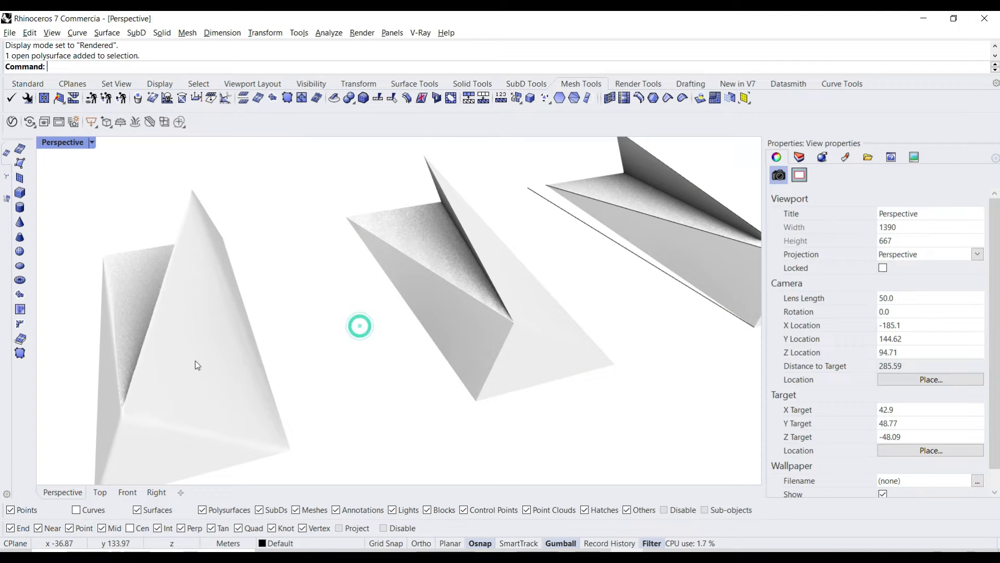
pyautogui.click(197, 361)
pyautogui.click(313, 360)
pyautogui.moveTo(323, 350); pyautogui.dragTo(316, 325, button='right')
pyautogui.moveTo(350, 360)
pyautogui.mouseDown(button='right')
pyautogui.moveTo(315, 322)
pyautogui.moveTo(311, 333)
pyautogui.moveTo(281, 319)
pyautogui.moveTo(346, 334)
pyautogui.moveTo(344, 348)
pyautogui.moveTo(328, 331)
pyautogui.mouseUp(button='right')
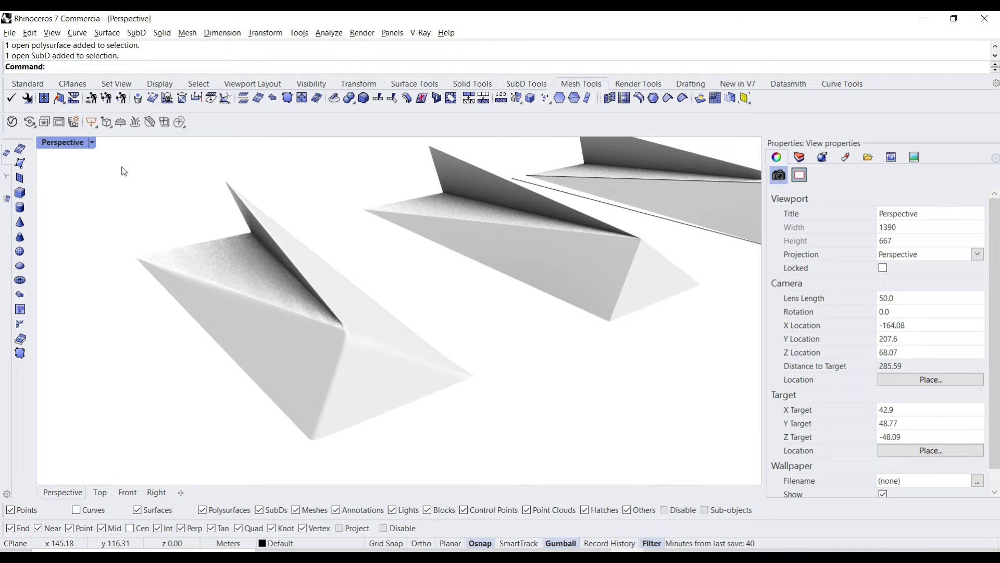
pyautogui.scroll(-3, 430, 284)
# Alt-drag a copy of the middle folded polysurface to the front-left.
pyautogui.click(514, 276)
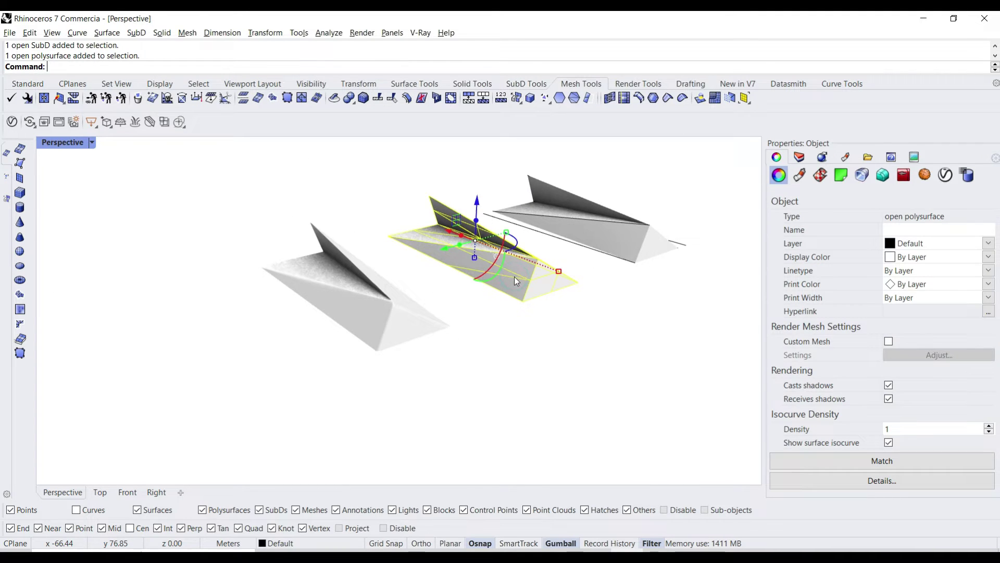
pyautogui.moveTo(450, 269); pyautogui.dragTo(112, 388)
pyautogui.press('alt')
pyautogui.keyDown('shift'); pyautogui.moveTo(373, 359); pyautogui.dragTo(494, 344, button='right'); pyautogui.keyUp('shift')
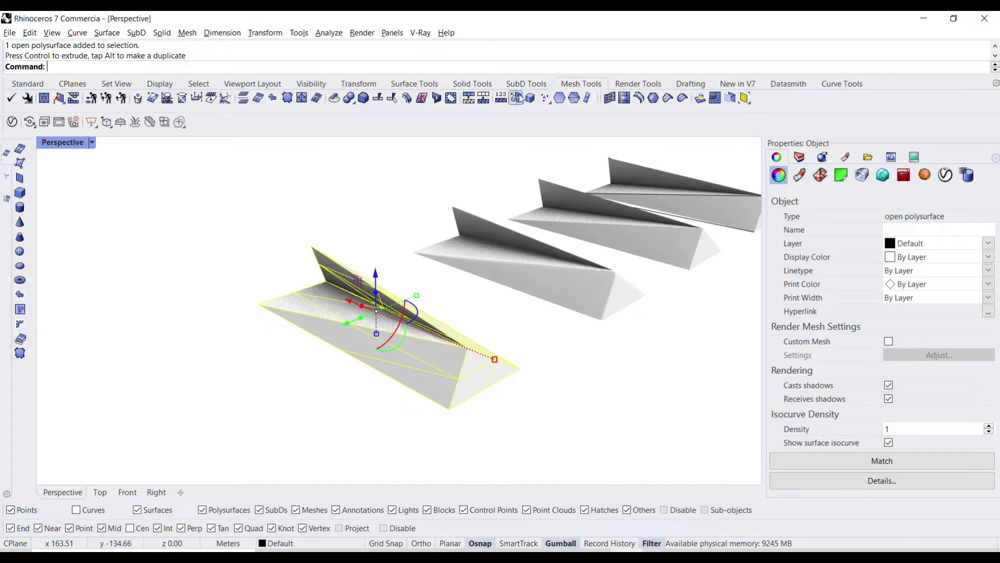
# Convert the copied polysurface into a mesh with default density, giving 15 polygons.
pyautogui.click(521, 86)
pyautogui.click(573, 85)
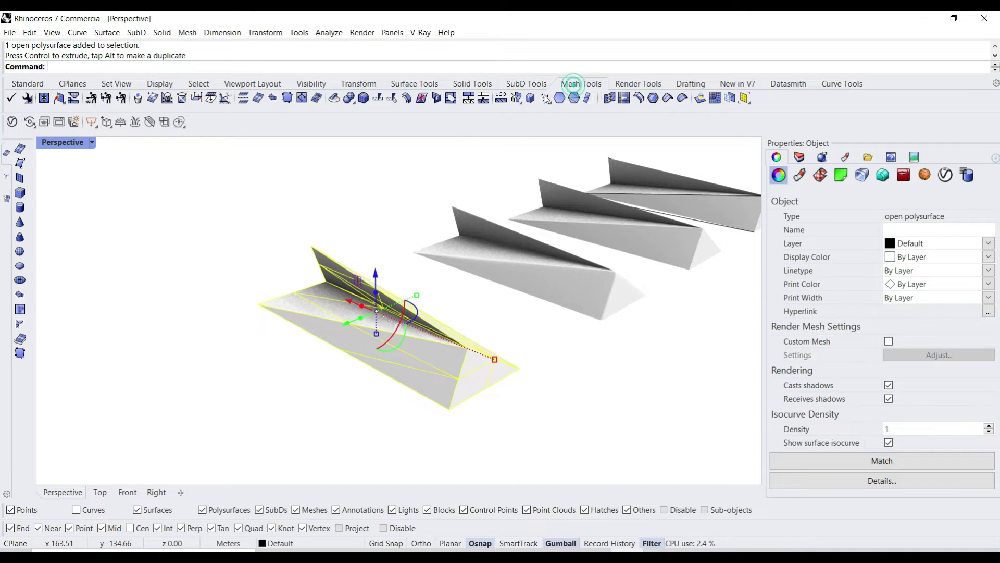
pyautogui.click(21, 150)
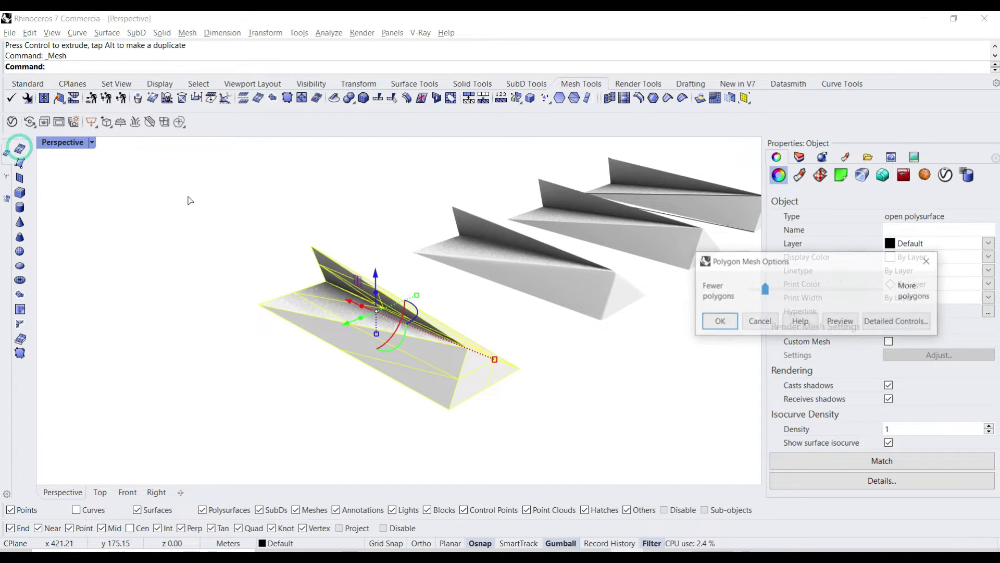
pyautogui.click(708, 322)
pyautogui.click(108, 159)
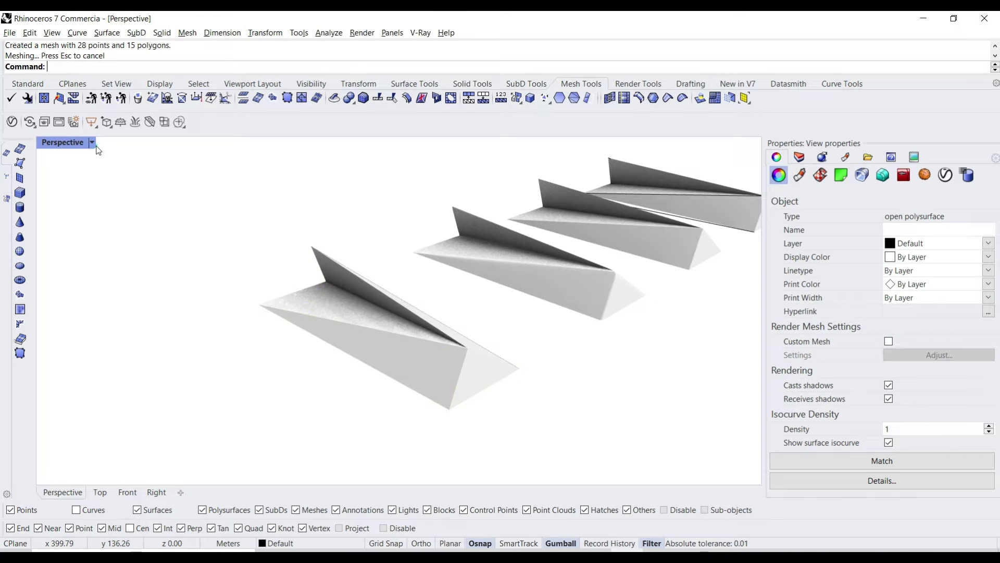
# Return the viewport to Shaded display and select the new mesh.
pyautogui.click(92, 142)
pyautogui.click(125, 160)
pyautogui.click(367, 338)
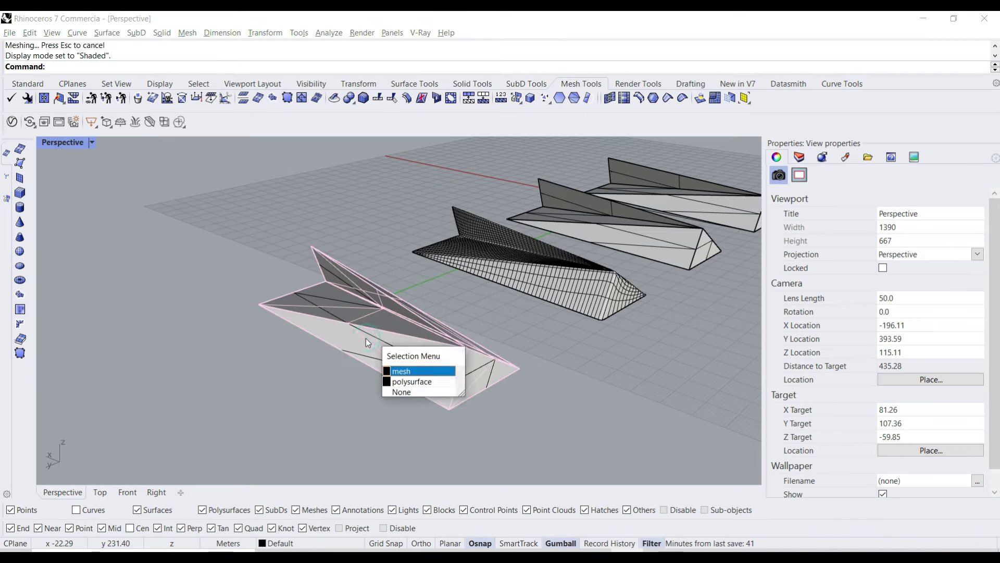
pyautogui.click(399, 368)
# Move the faceted mesh off its original to start a second row.
pyautogui.moveTo(339, 327); pyautogui.dragTo(358, 392)
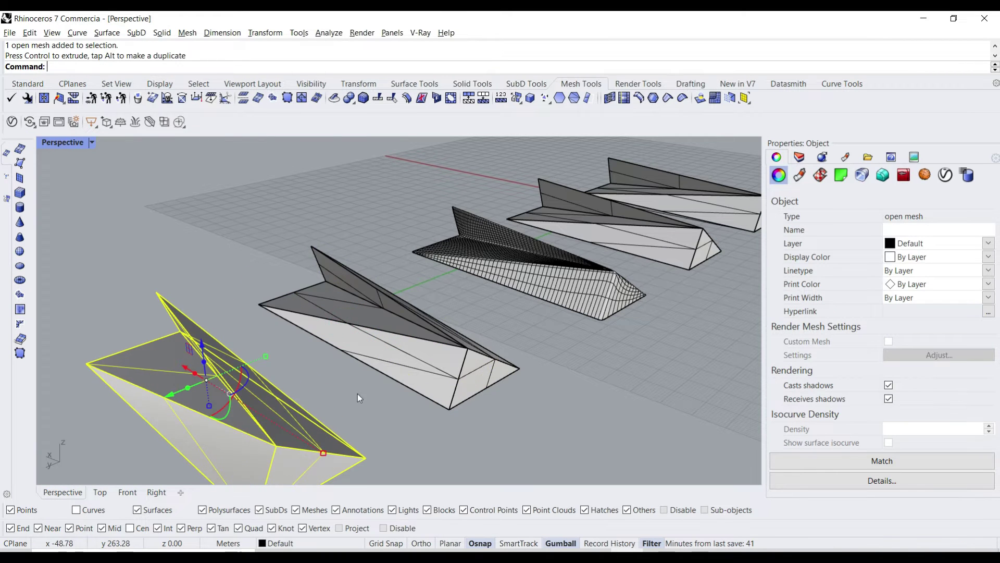
pyautogui.moveTo(358, 393); pyautogui.dragTo(517, 346, button='right')
pyautogui.click(533, 349)
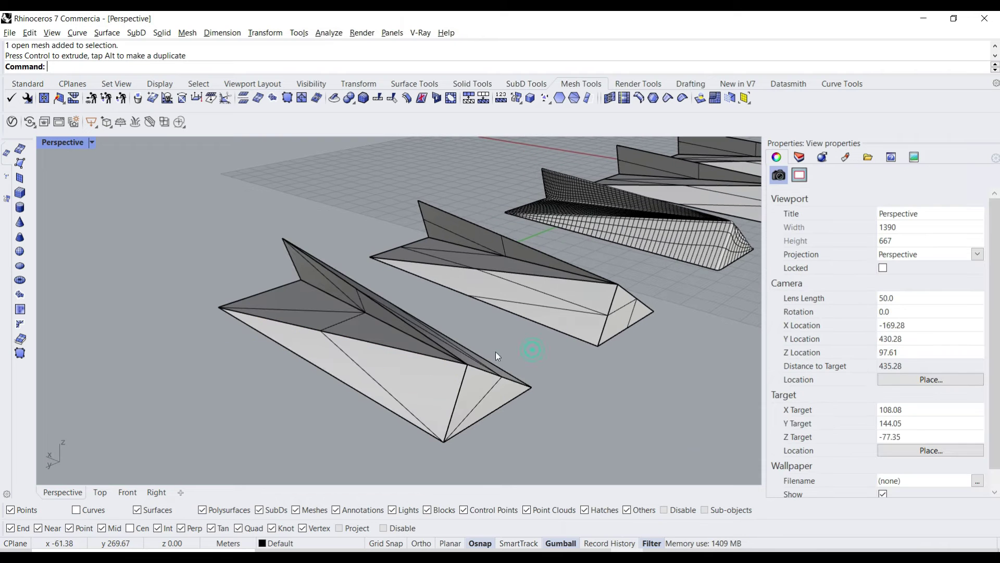
pyautogui.click(454, 373)
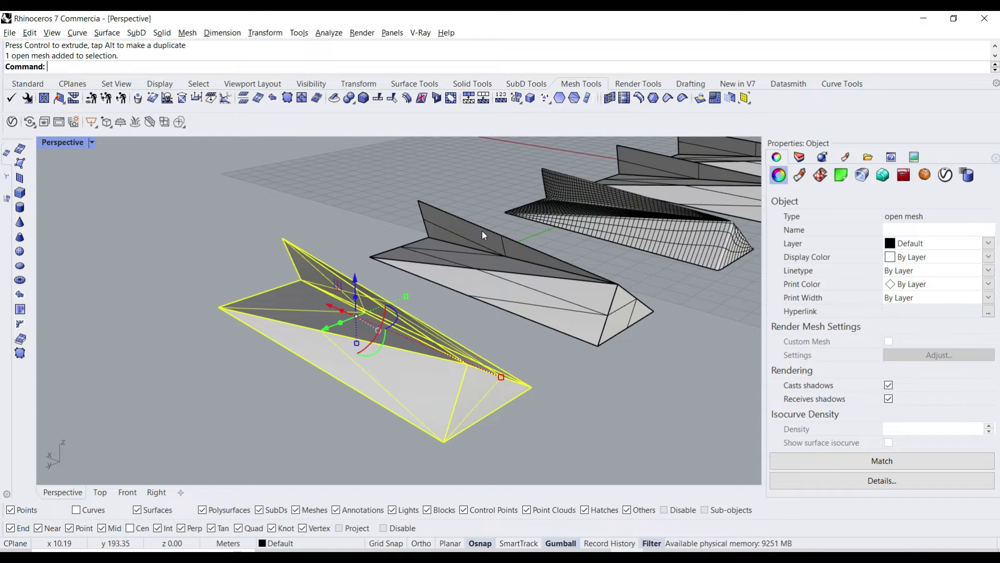
pyautogui.scroll(-4, 508, 268)
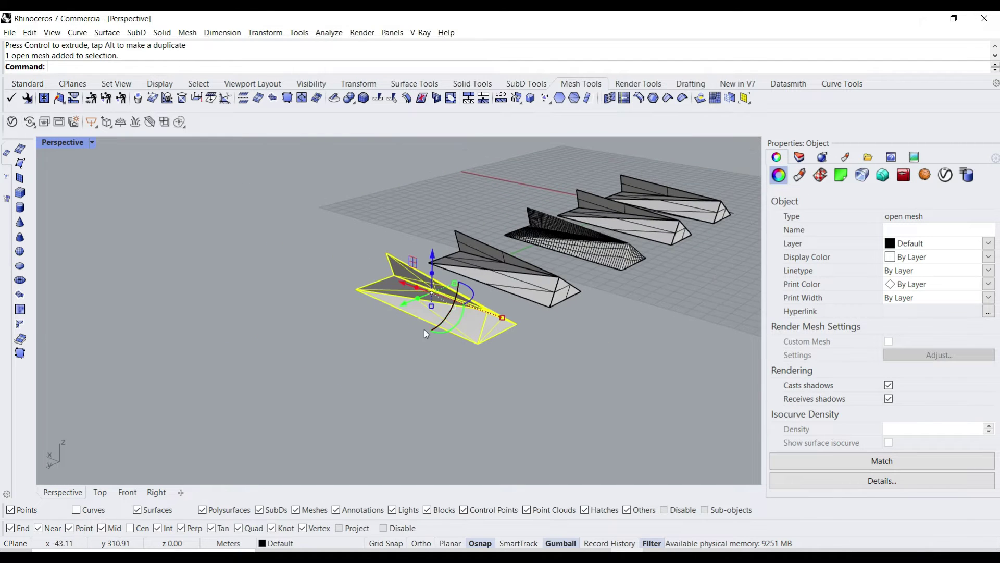
pyautogui.moveTo(402, 285); pyautogui.dragTo(543, 402)
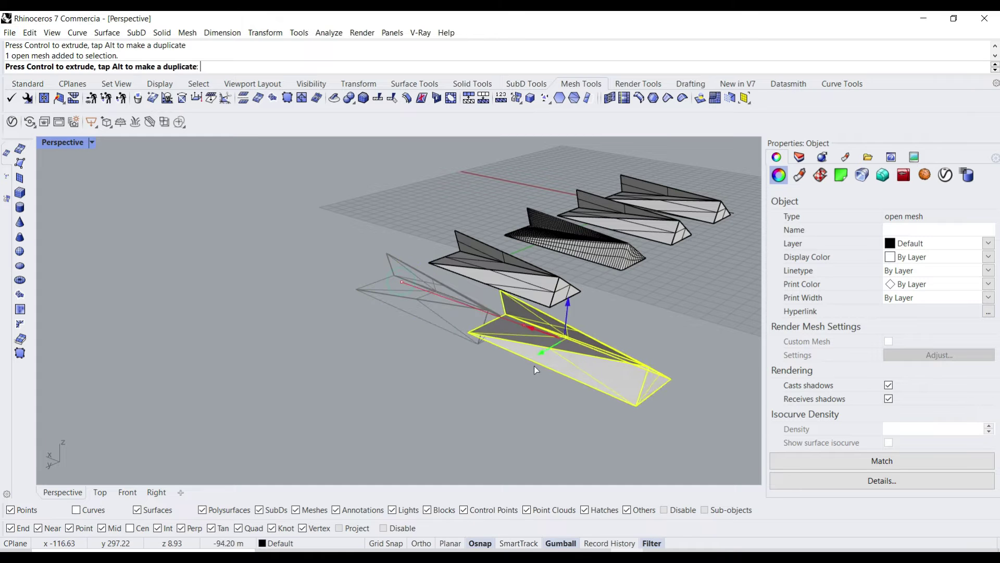
pyautogui.keyDown('shift'); pyautogui.moveTo(543, 402); pyautogui.dragTo(317, 388, button='right'); pyautogui.keyUp('shift')
# Alt-drag duplicates of the mesh up-right to extend the row.
pyautogui.moveTo(271, 383); pyautogui.dragTo(494, 295)
pyautogui.press('alt')
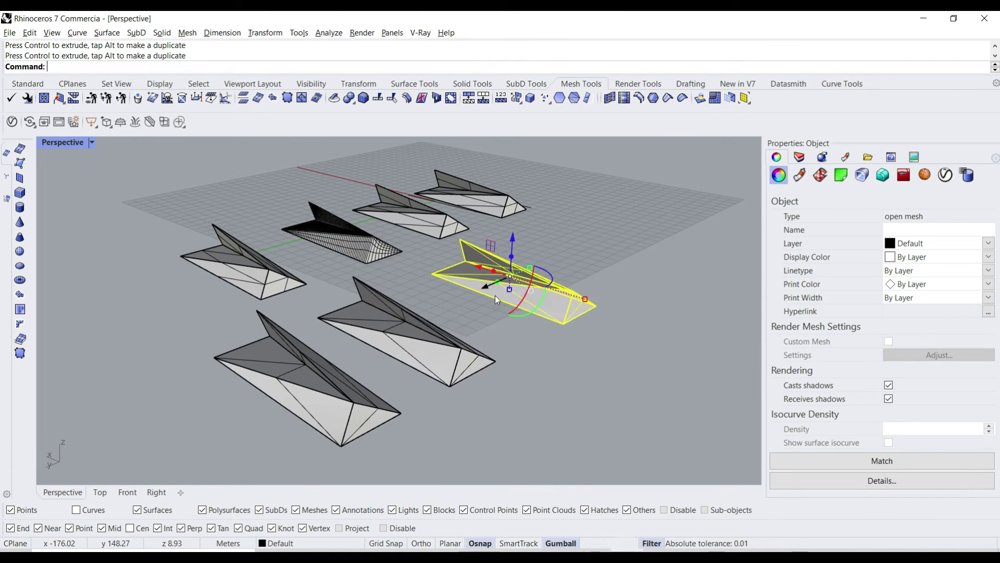
pyautogui.click(508, 392)
pyautogui.click(405, 356)
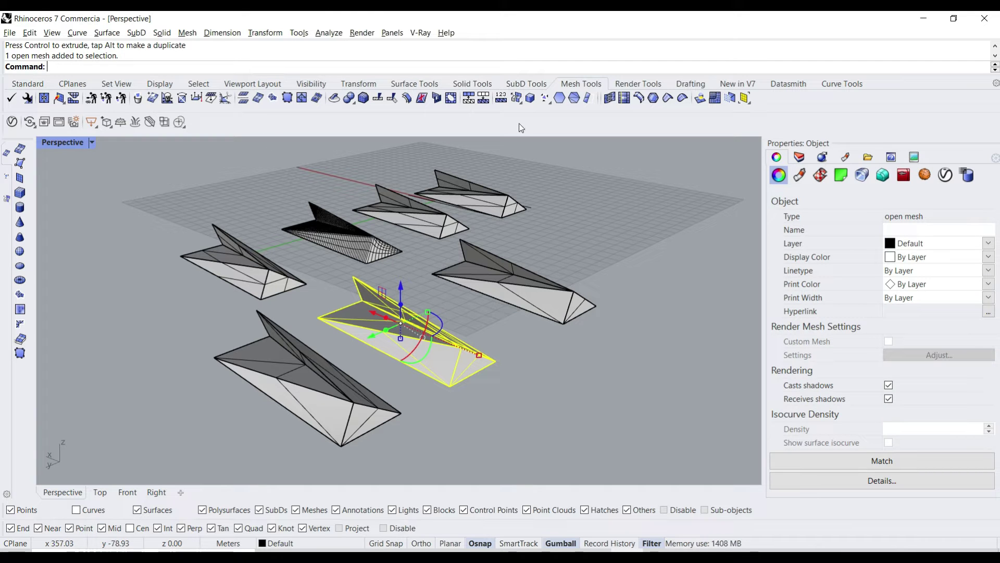
pyautogui.click(525, 83)
# Subdivide the selected folded mesh and the mesh on the right.
pyautogui.click(356, 101)
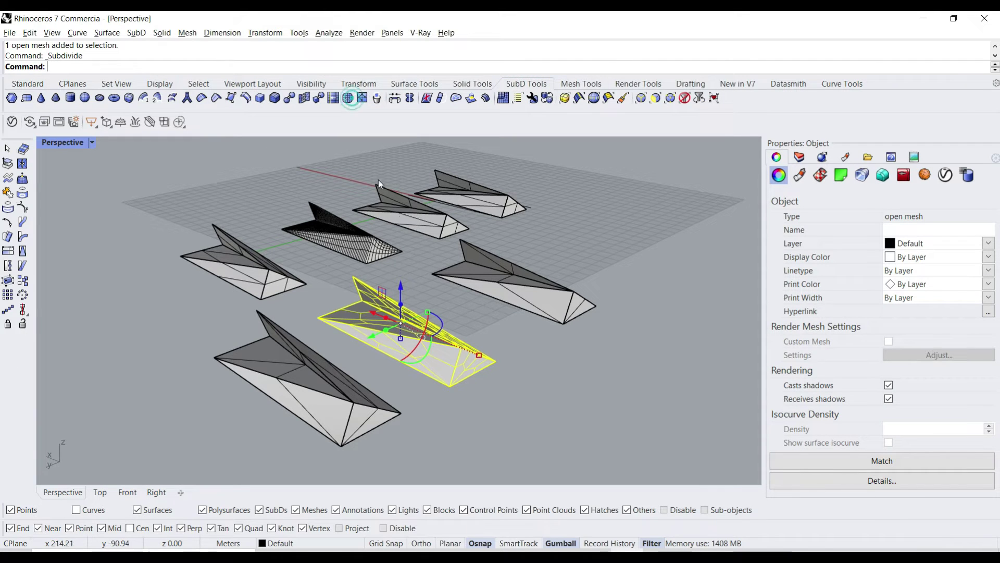
pyautogui.click(502, 299)
pyautogui.press('Return')
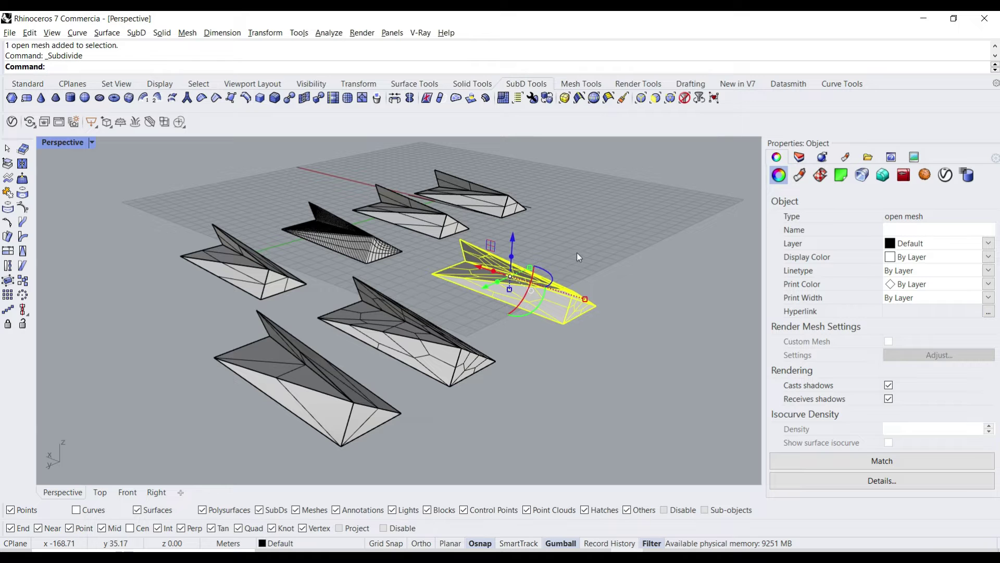
pyautogui.click(599, 238)
# Convert the front mesh to a SubD and pull the faceted mesh off it.
pyautogui.click(306, 395)
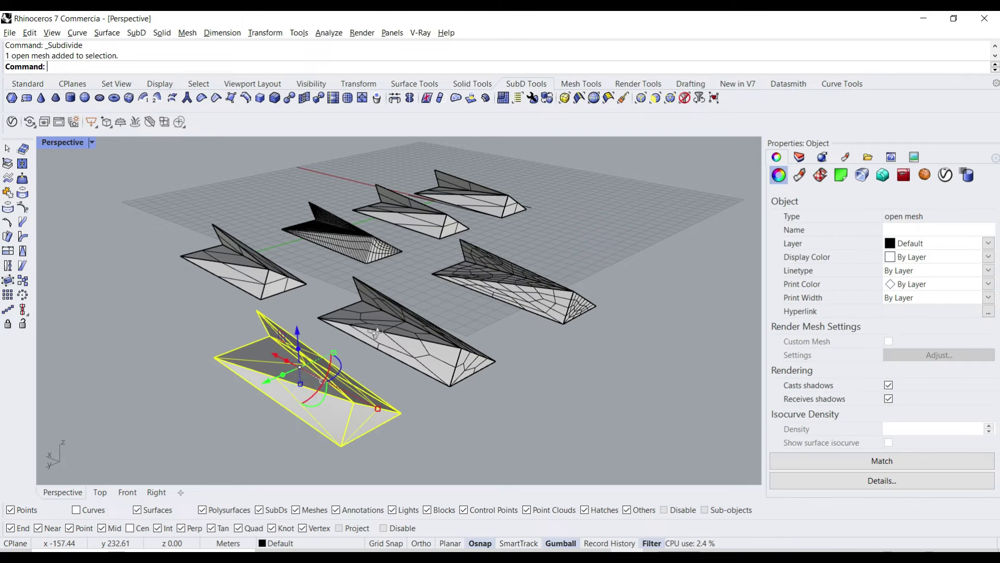
pyautogui.moveTo(307, 395); pyautogui.dragTo(355, 388, button='right')
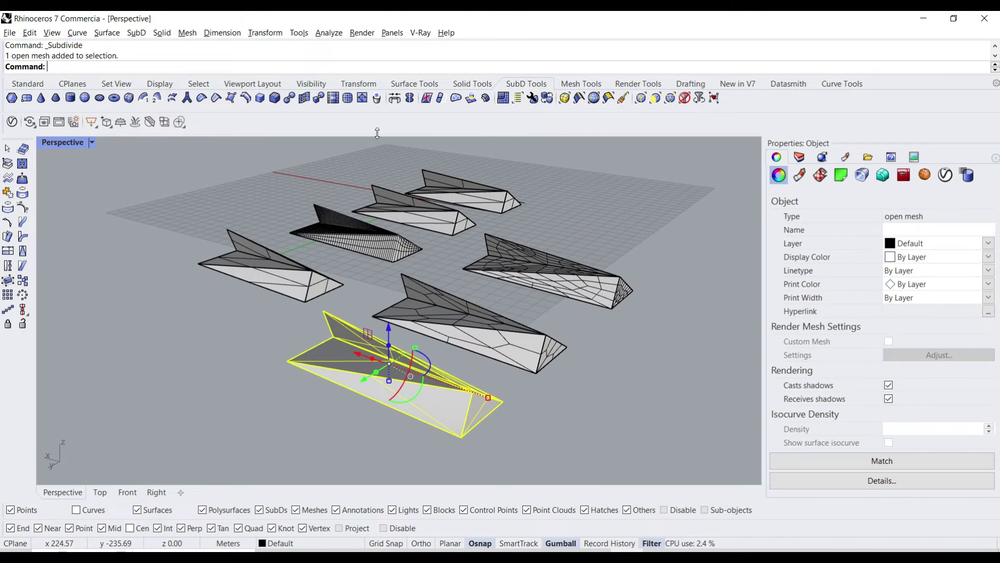
pyautogui.click(319, 100)
pyautogui.scroll(2, 401, 390)
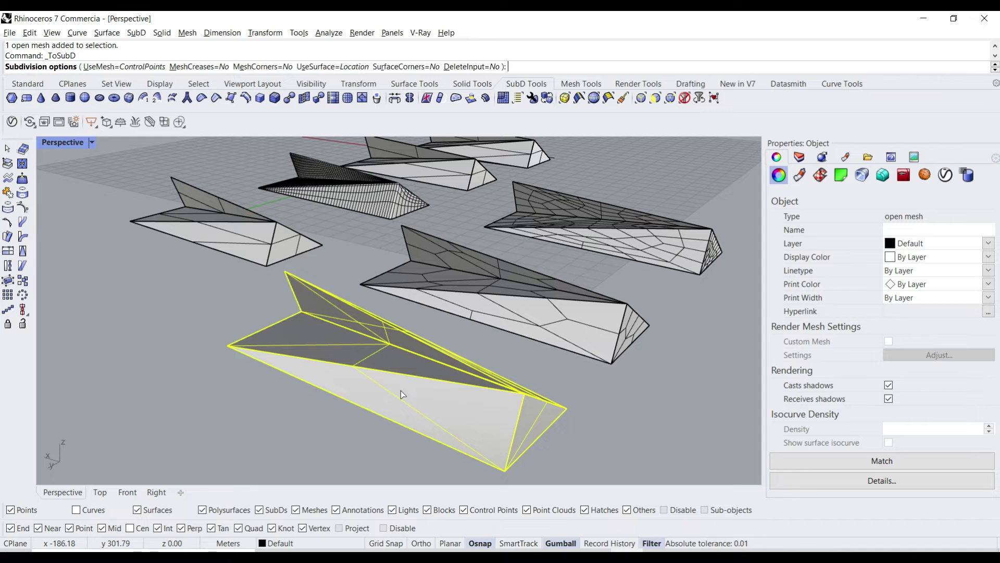
pyautogui.scroll(1, 401, 390)
pyautogui.press('Return')
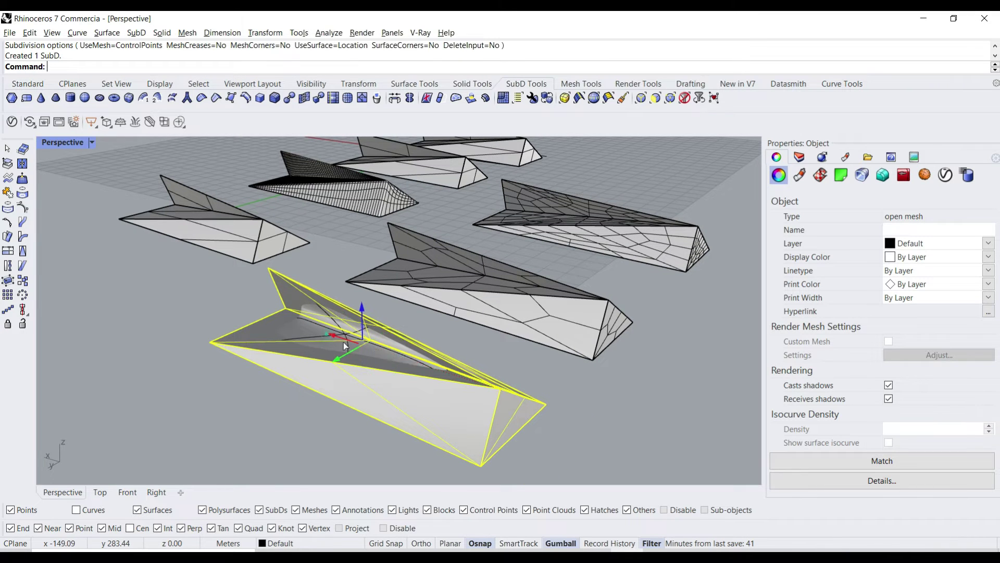
pyautogui.moveTo(342, 341); pyautogui.dragTo(573, 394)
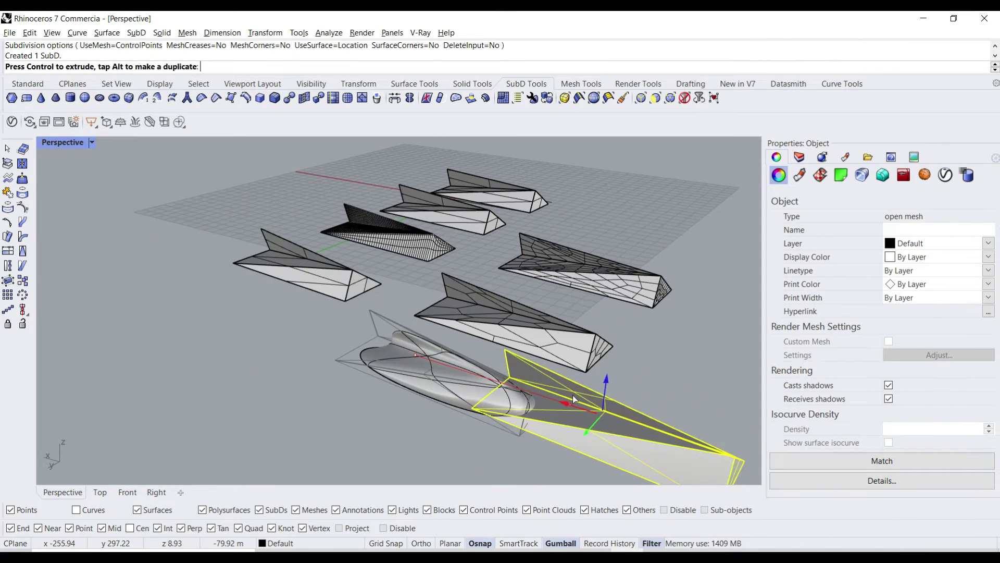
# Convert the centre folded mesh to a SubD and move its faceted original lower-right.
pyautogui.moveTo(573, 395); pyautogui.dragTo(514, 370, button='right')
pyautogui.moveTo(386, 352); pyautogui.dragTo(351, 332, button='right')
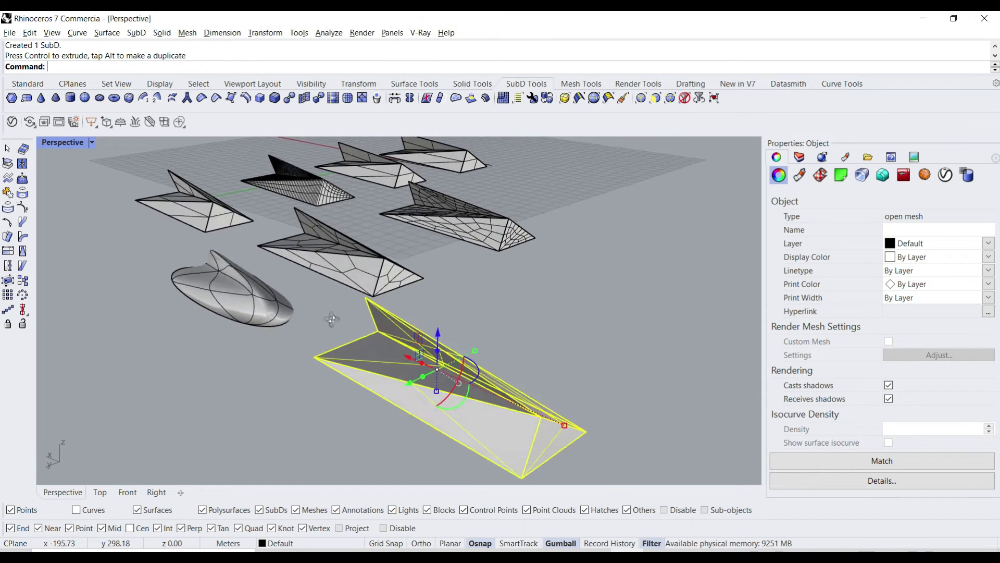
pyautogui.click(351, 332)
pyautogui.click(364, 296)
pyautogui.press('Return')
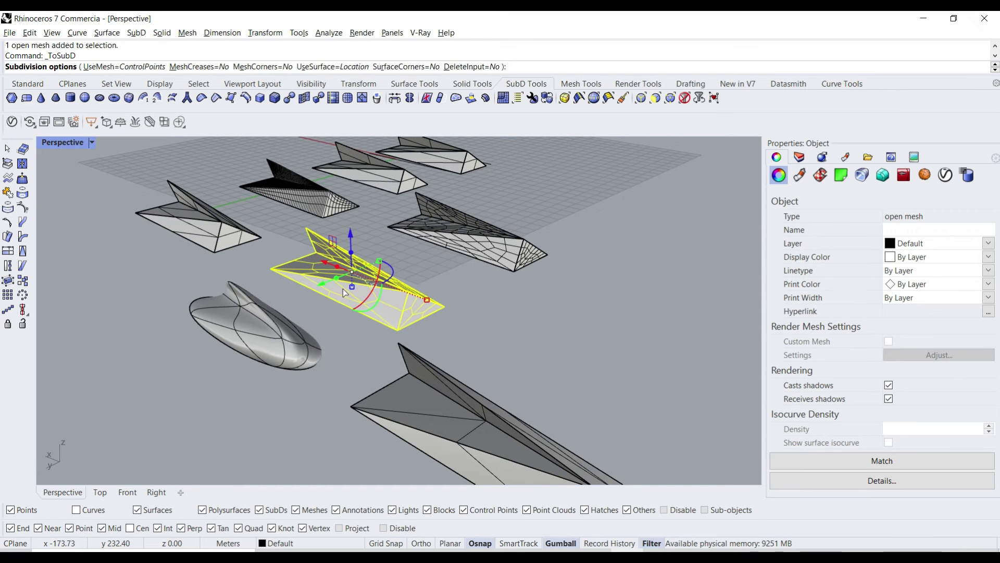
pyautogui.press('Return')
pyautogui.moveTo(334, 302)
pyautogui.mouseDown()
pyautogui.moveTo(366, 292)
pyautogui.moveTo(520, 388)
pyautogui.mouseUp()
pyautogui.click(478, 308)
# Convert the upper-right mesh to a SubD and move its original toward the lower-right row.
pyautogui.click(468, 252)
pyautogui.press('Return')
pyautogui.press('Return')
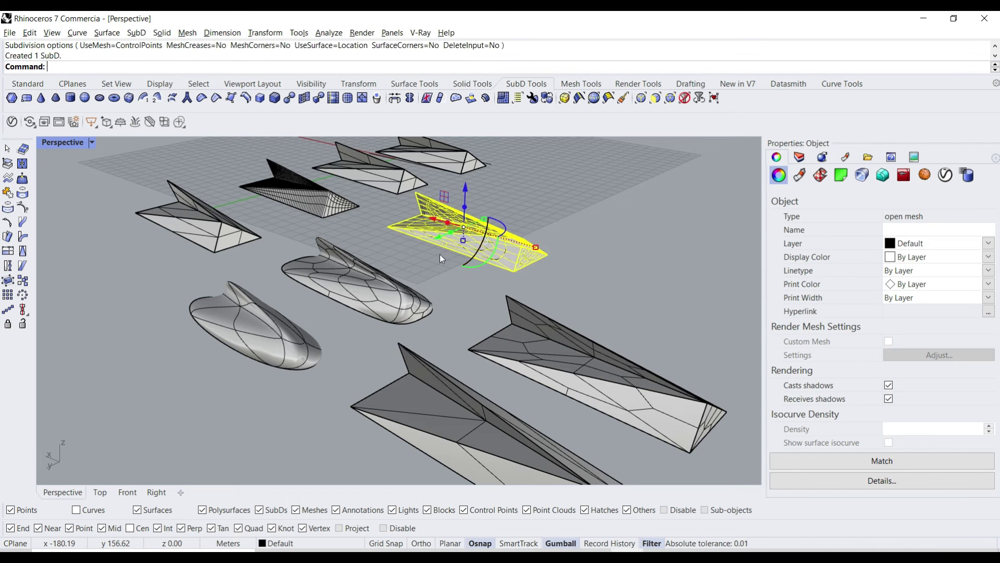
pyautogui.moveTo(468, 244); pyautogui.dragTo(665, 361)
pyautogui.click(530, 284)
pyautogui.moveTo(530, 284)
pyautogui.mouseDown(button='right')
pyautogui.moveTo(437, 284)
pyautogui.moveTo(413, 263)
pyautogui.moveTo(561, 349)
pyautogui.mouseUp(button='right')
pyautogui.scroll(3, 562, 348)
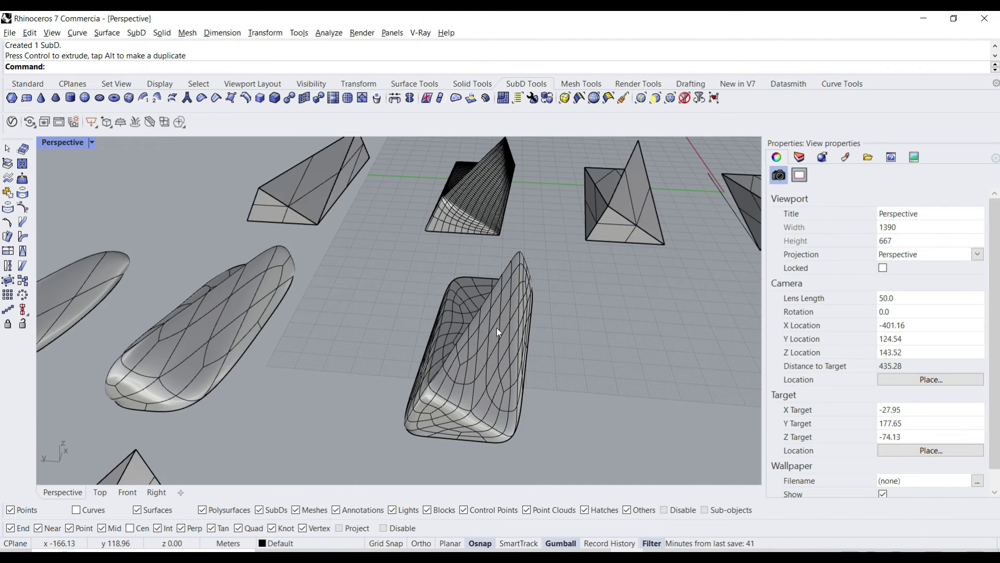
pyautogui.scroll(3, 495, 327)
pyautogui.scroll(-2, 481, 289)
pyautogui.scroll(-3, 479, 311)
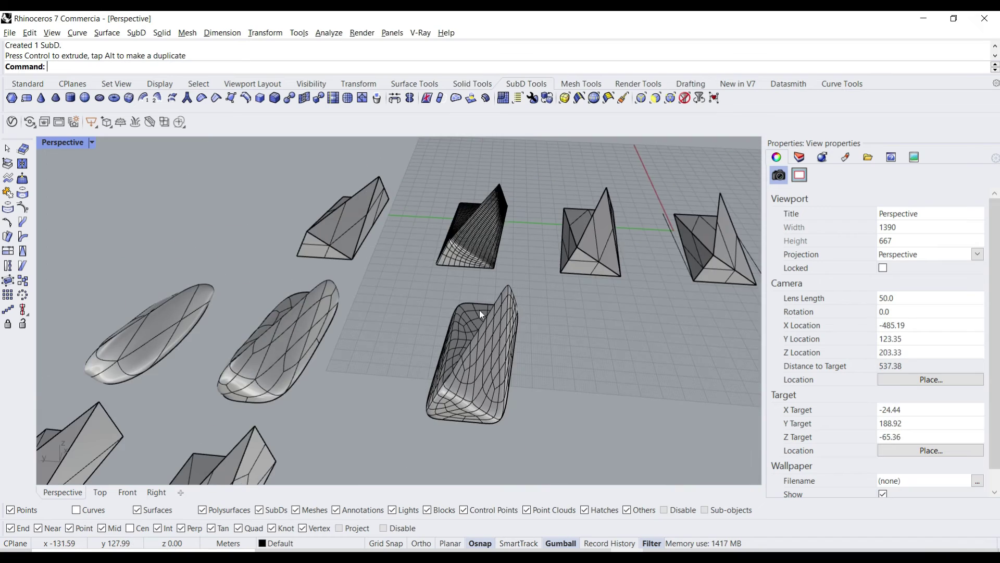
pyautogui.scroll(4, 467, 244)
pyautogui.scroll(2, 466, 244)
pyautogui.scroll(-3, 466, 245)
pyautogui.scroll(-3, 466, 245)
pyautogui.moveTo(466, 245)
pyautogui.mouseDown(button='right')
pyautogui.moveTo(611, 279)
pyautogui.moveTo(696, 242)
pyautogui.moveTo(524, 275)
pyautogui.mouseUp(button='right')
pyautogui.scroll(3, 524, 275)
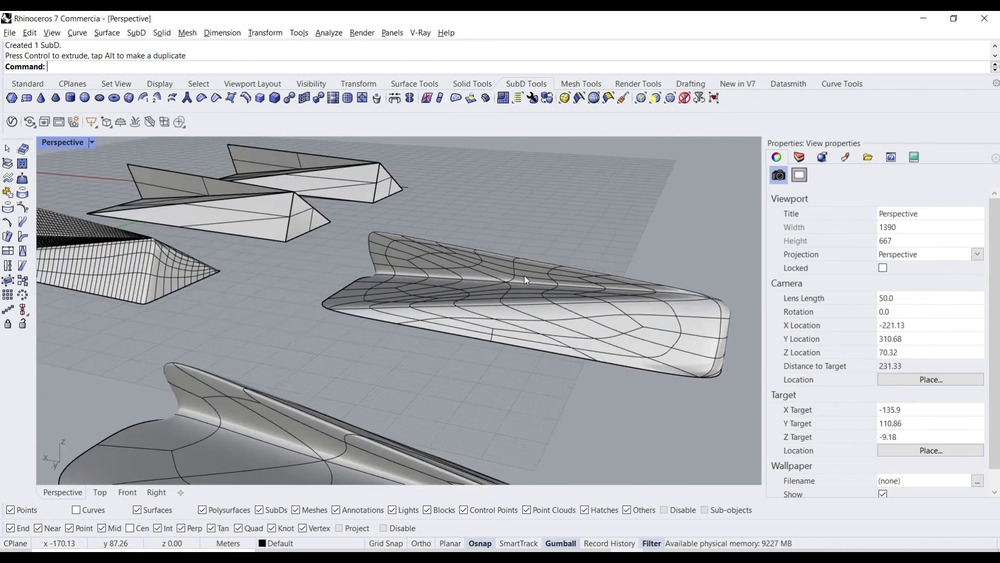
pyautogui.scroll(3, 524, 275)
# Switch Perspective to Rendered display and orbit and zoom around the smooth SubDs.
pyautogui.click(91, 143)
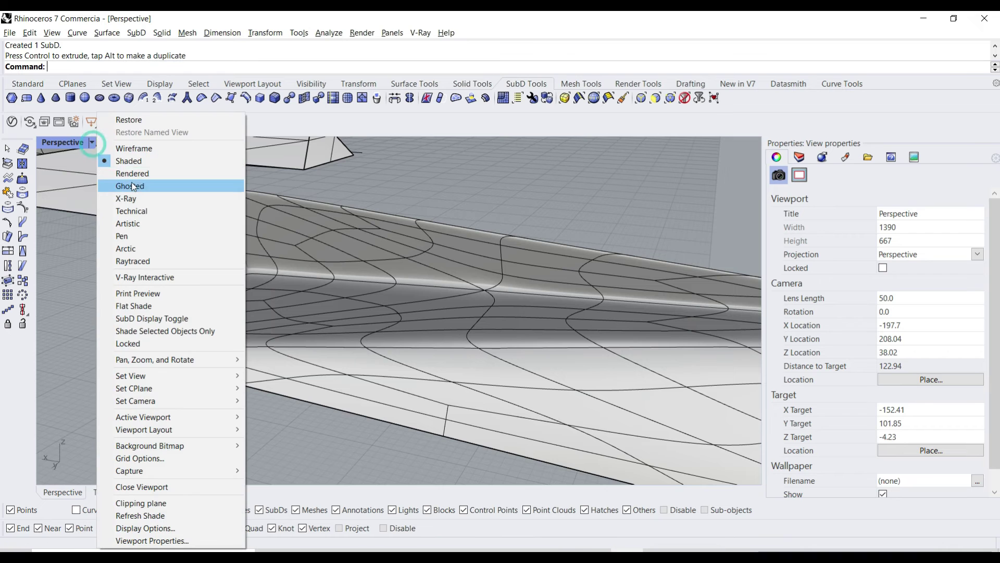
pyautogui.click(130, 172)
pyautogui.scroll(-2, 373, 331)
pyautogui.moveTo(381, 340)
pyautogui.mouseDown(button='right')
pyautogui.moveTo(324, 329)
pyautogui.moveTo(244, 336)
pyautogui.moveTo(358, 336)
pyautogui.moveTo(513, 371)
pyautogui.moveTo(405, 342)
pyautogui.moveTo(491, 335)
pyautogui.moveTo(452, 378)
pyautogui.moveTo(424, 355)
pyautogui.mouseUp(button='right')
pyautogui.scroll(-3, 245, 339)
pyautogui.scroll(-2, 497, 352)
pyautogui.click(424, 354)
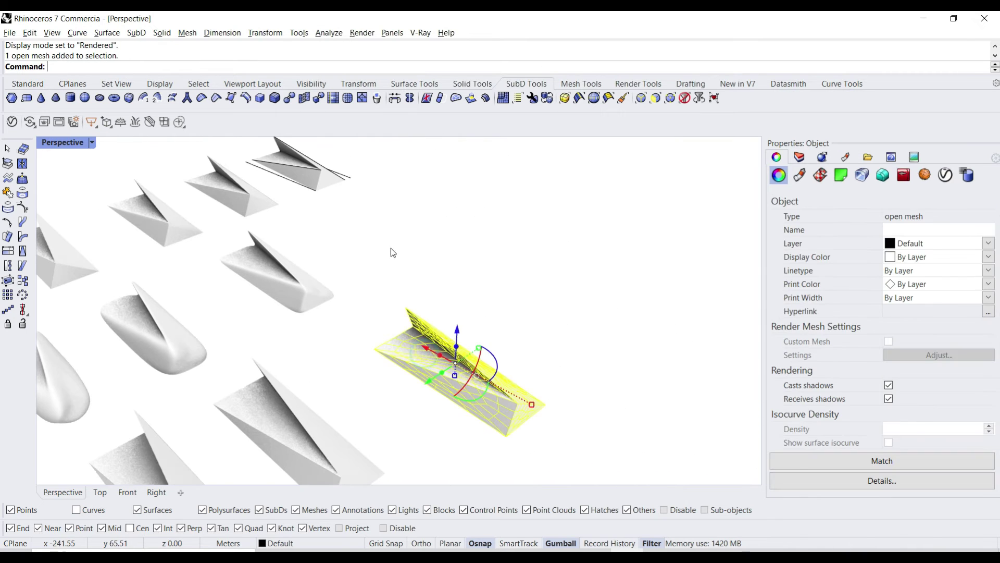
# Subdivide the selected folded mesh and convert it into a smooth SubD.
pyautogui.click(347, 104)
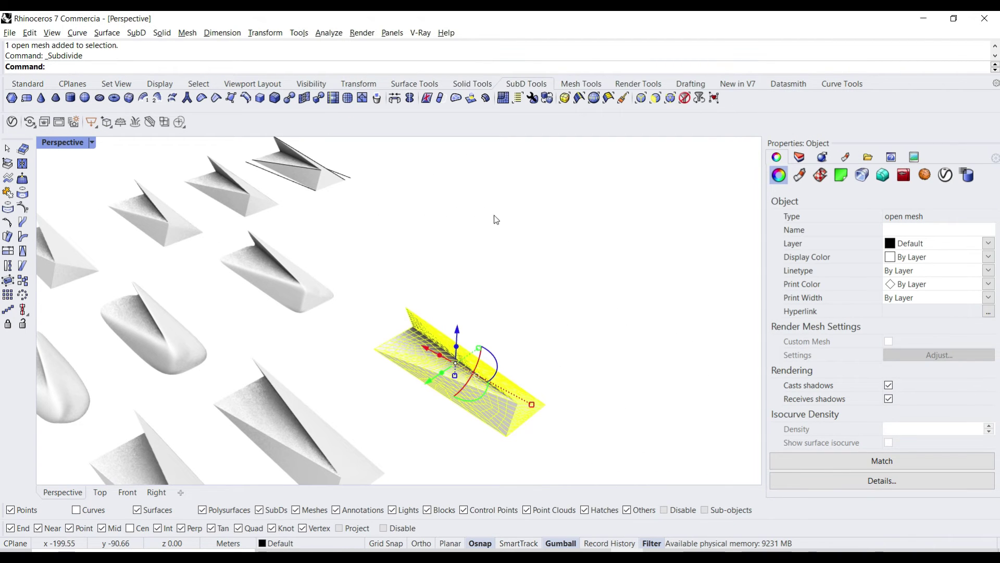
pyautogui.click(316, 97)
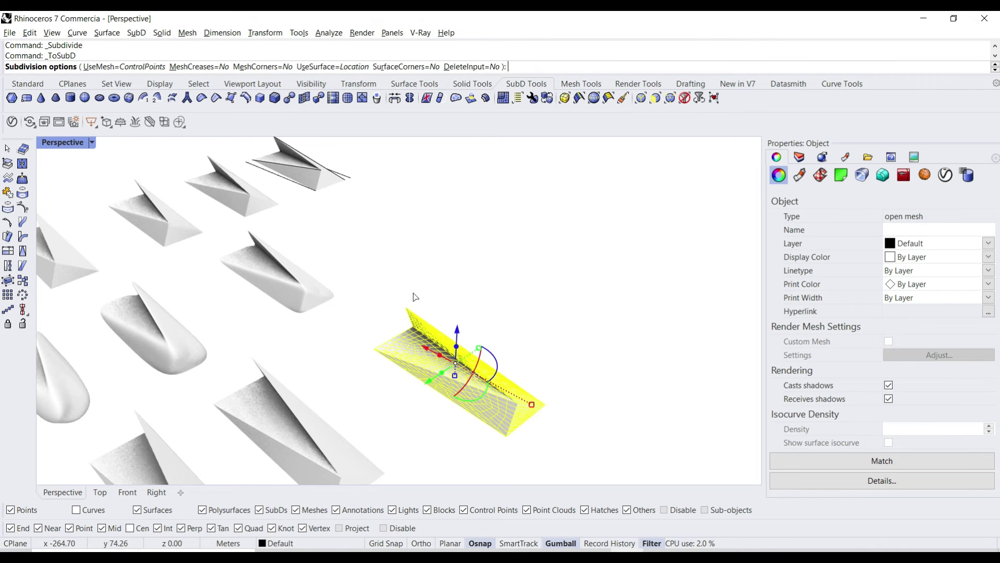
pyautogui.keyDown('shift'); pyautogui.moveTo(416, 297); pyautogui.dragTo(339, 263, button='right'); pyautogui.keyUp('shift')
pyautogui.press('Return')
# Alt-drag a copy of the faceted mesh up and right, beside the SubD, then deselect.
pyautogui.moveTo(348, 367); pyautogui.dragTo(439, 320)
pyautogui.press('alt')
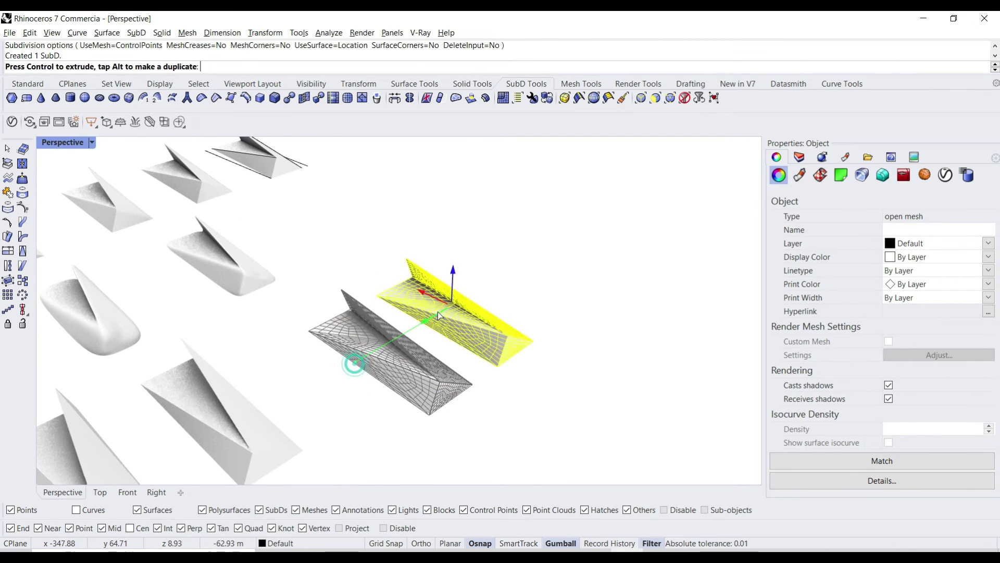
pyautogui.click(543, 389)
pyautogui.moveTo(532, 336)
pyautogui.mouseDown(button='right')
pyautogui.moveTo(373, 375)
pyautogui.moveTo(327, 370)
pyautogui.moveTo(335, 384)
pyautogui.mouseUp(button='right')
pyautogui.scroll(5, 373, 377)
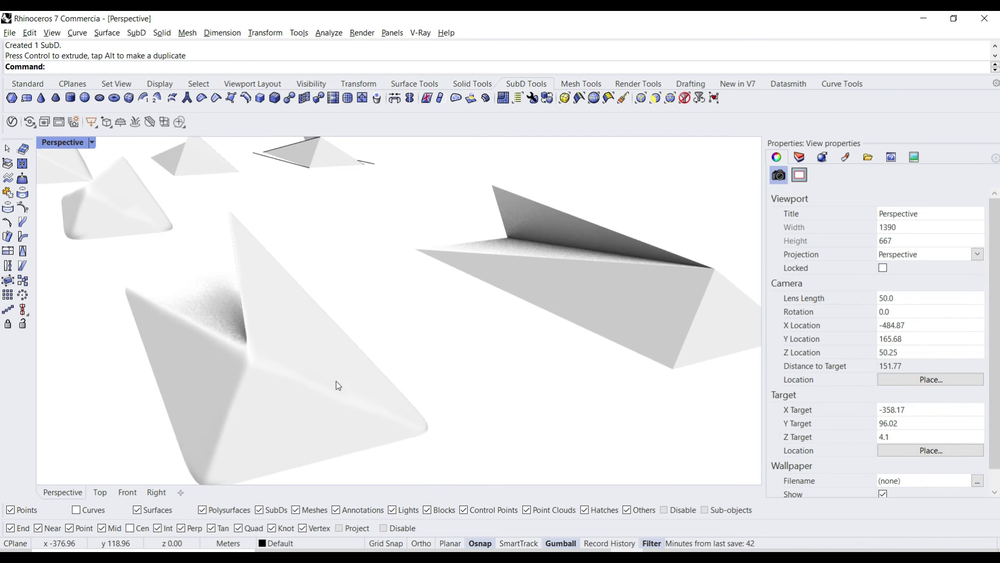
pyautogui.scroll(-3, 335, 384)
pyautogui.moveTo(252, 335)
pyautogui.mouseDown(button='right')
pyautogui.moveTo(292, 331)
pyautogui.moveTo(399, 373)
pyautogui.moveTo(424, 335)
pyautogui.moveTo(582, 338)
pyautogui.moveTo(618, 413)
pyautogui.mouseUp(button='right')
pyautogui.scroll(3, 334, 355)
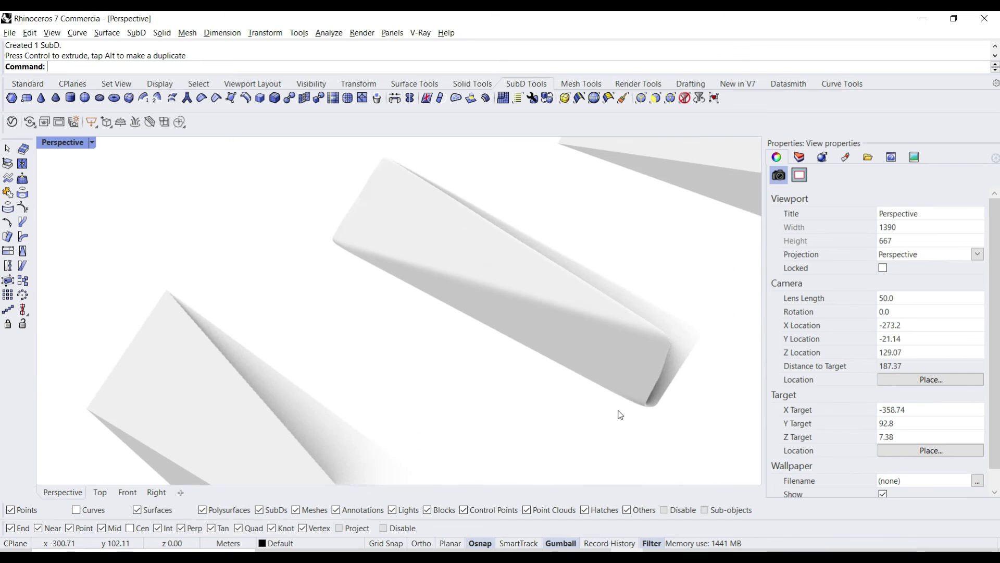
pyautogui.scroll(-3, 576, 375)
pyautogui.moveTo(576, 375)
pyautogui.mouseDown(button='right')
pyautogui.moveTo(521, 368)
pyautogui.moveTo(693, 370)
pyautogui.moveTo(369, 375)
pyautogui.moveTo(435, 399)
pyautogui.mouseUp(button='right')
pyautogui.scroll(-2, 433, 394)
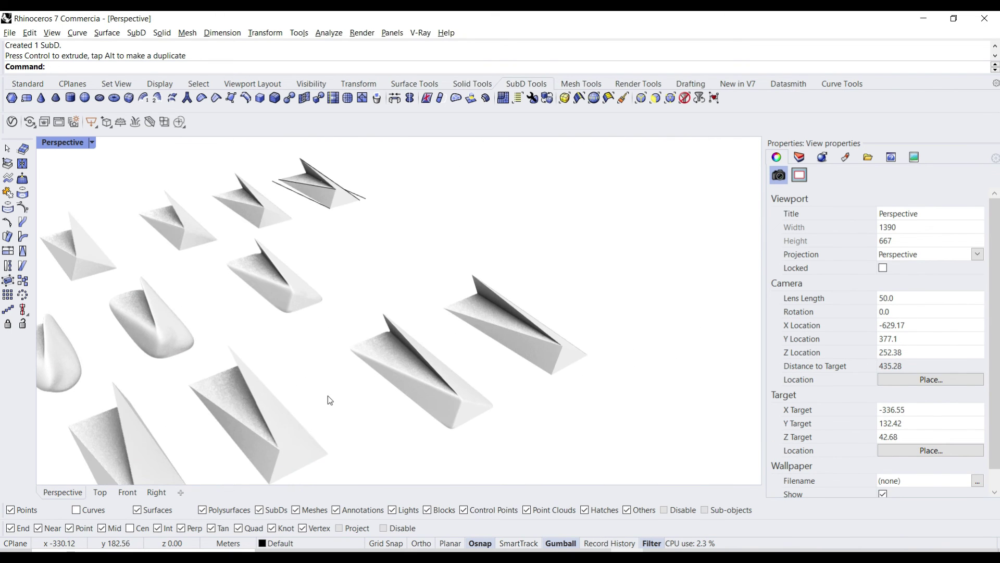
pyautogui.scroll(-1, 327, 395)
pyautogui.scroll(-1, 485, 355)
pyautogui.keyDown('shift'); pyautogui.moveTo(485, 358); pyautogui.dragTo(478, 356, button='right'); pyautogui.keyUp('shift')
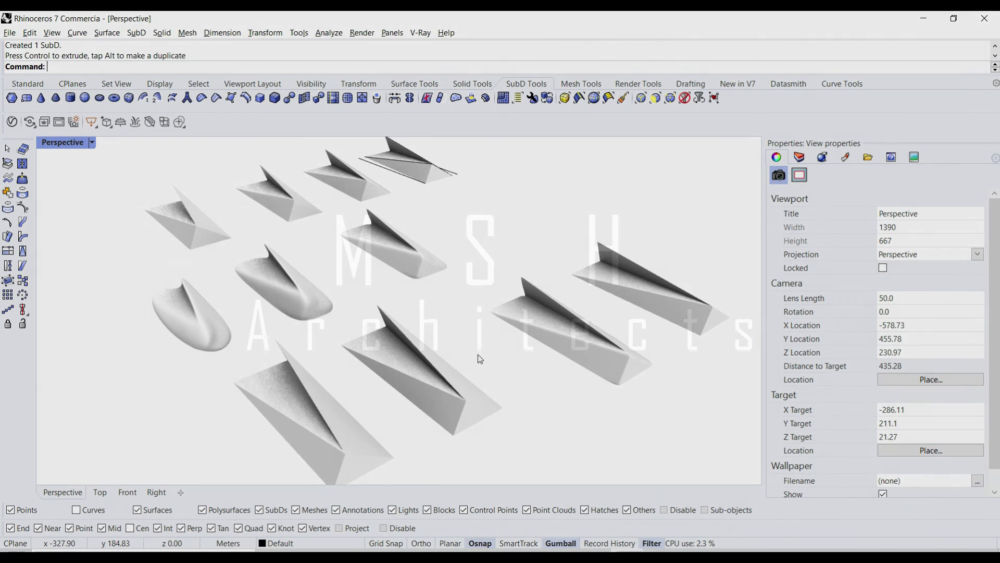